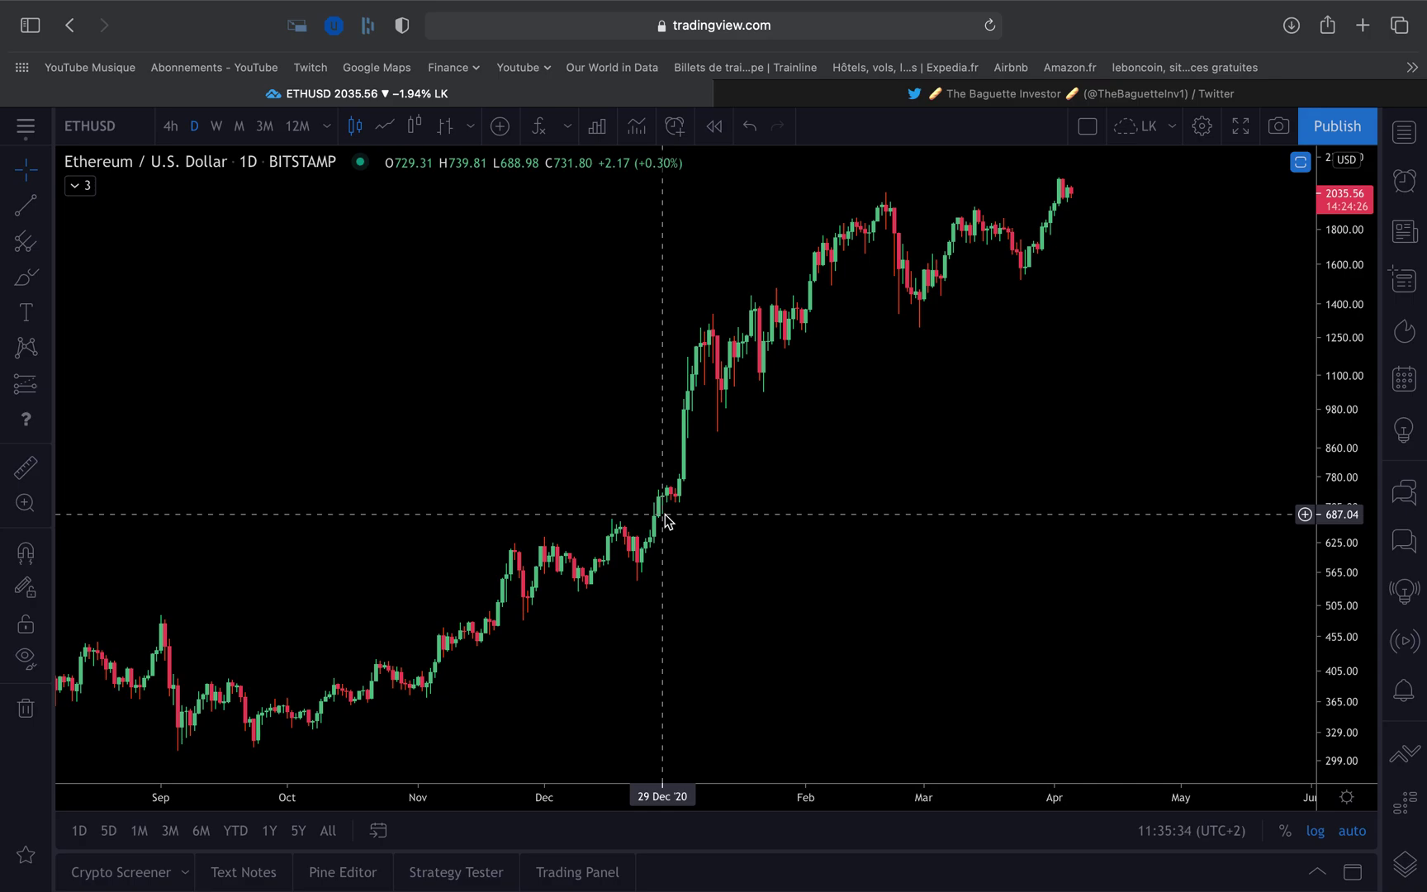
Add Bollinger Bands from the favourite indicators to the ETHUSD daily chart and scroll through earlier dates
{"action": "left_click", "coordinate": [574, 139]}
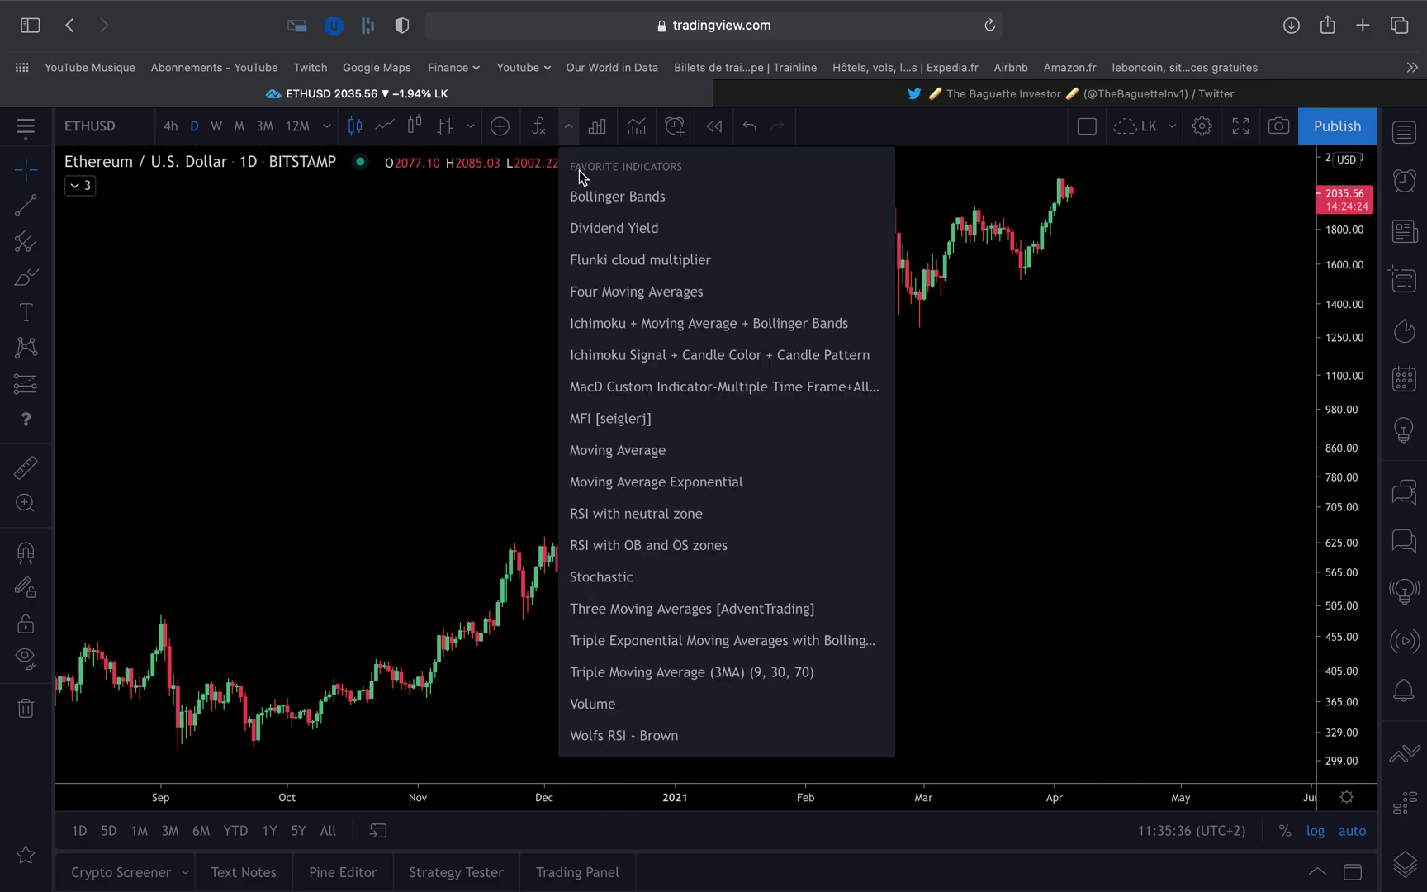
{"action": "left_click", "coordinate": [599, 196]}
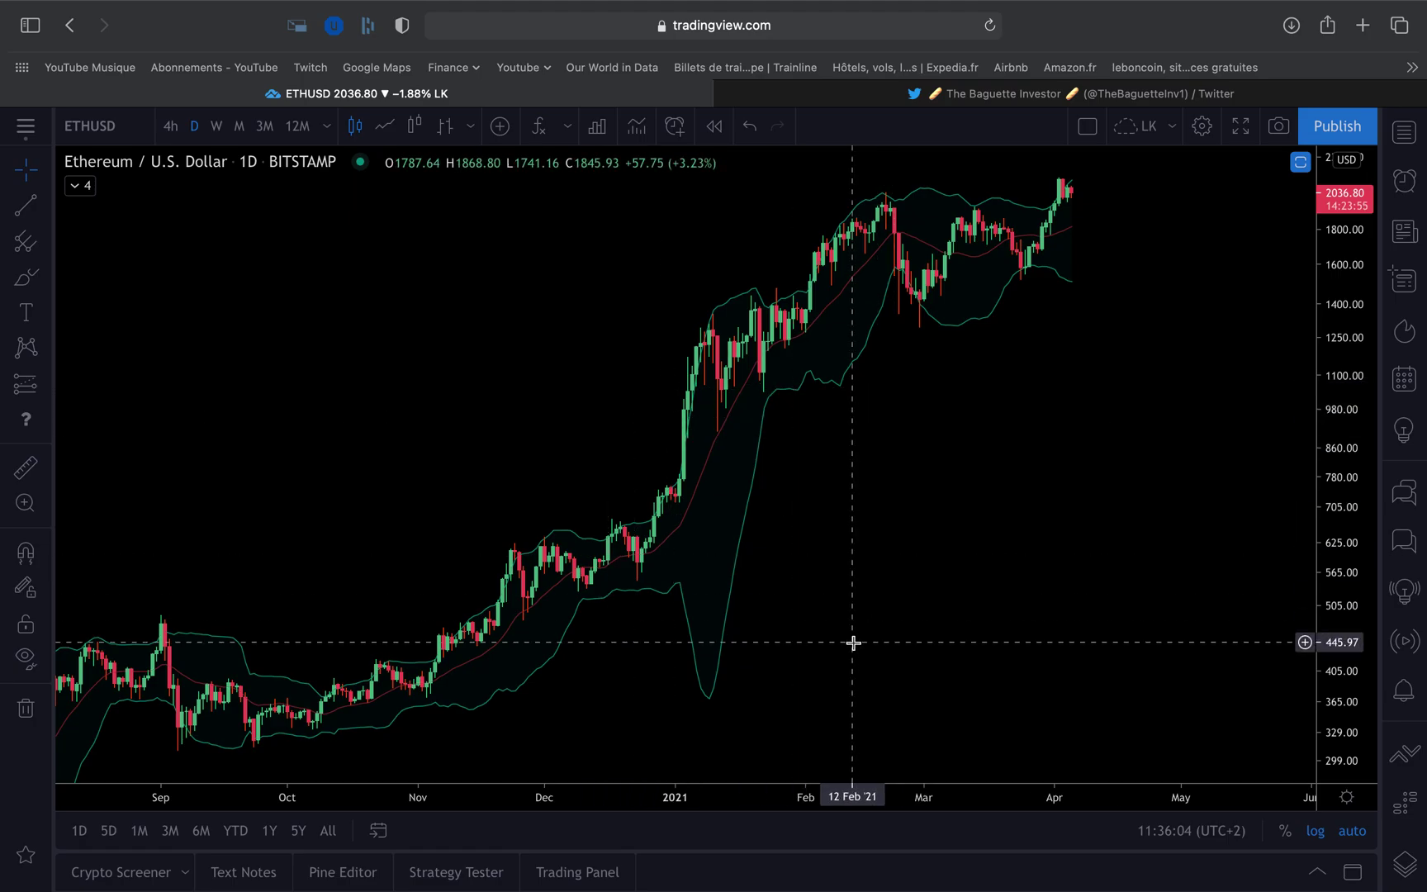
{"action": "scroll", "coordinate": [659, 609], "scroll_direction": "left", "scroll_amount": 5}
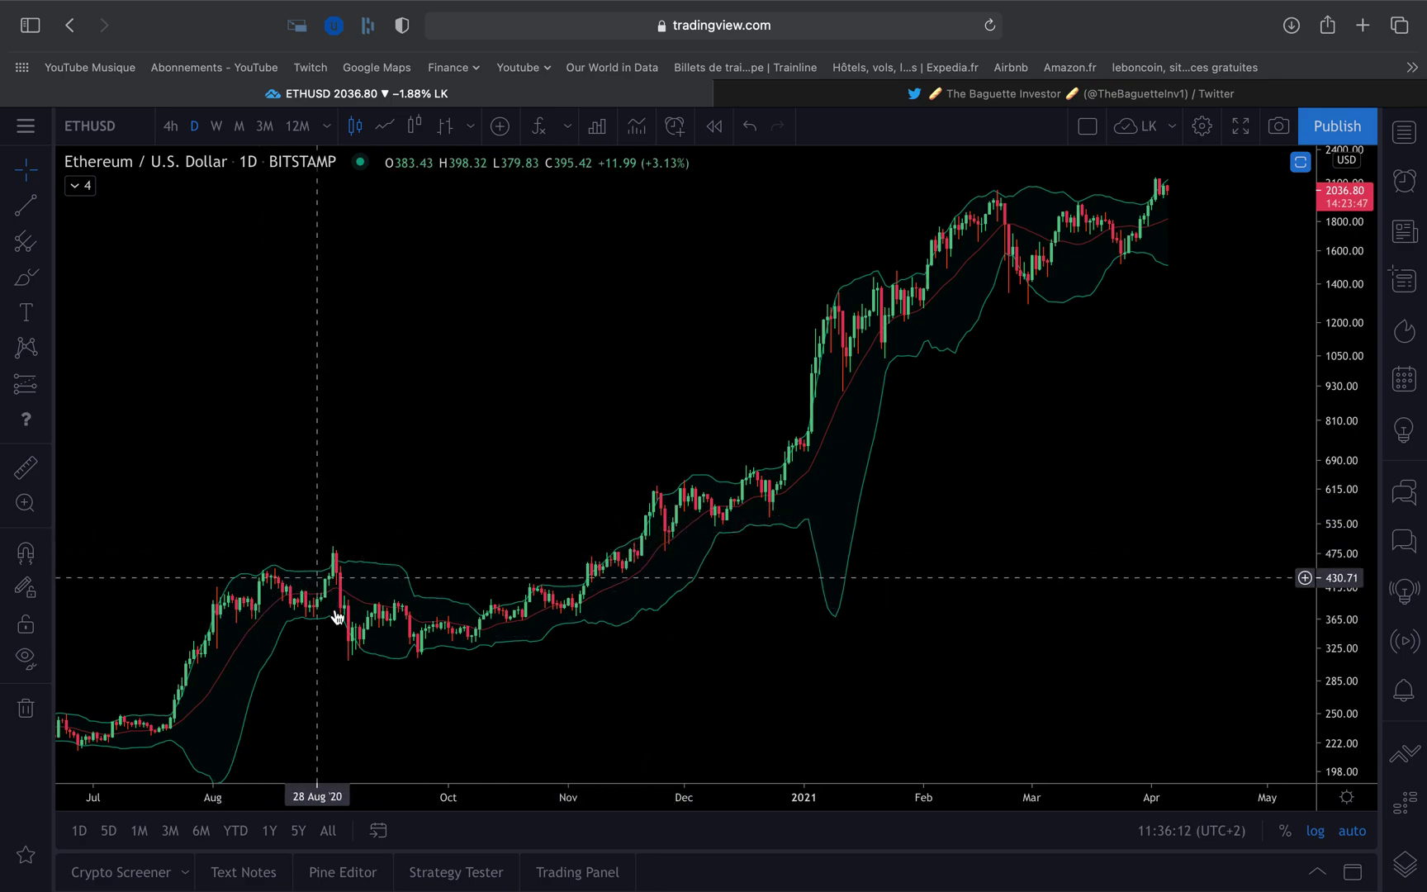
{"action": "scroll", "coordinate": [568, 625], "scroll_direction": "right", "scroll_amount": 1}
{"action": "scroll", "coordinate": [568, 625], "scroll_direction": "right", "scroll_amount": 2}
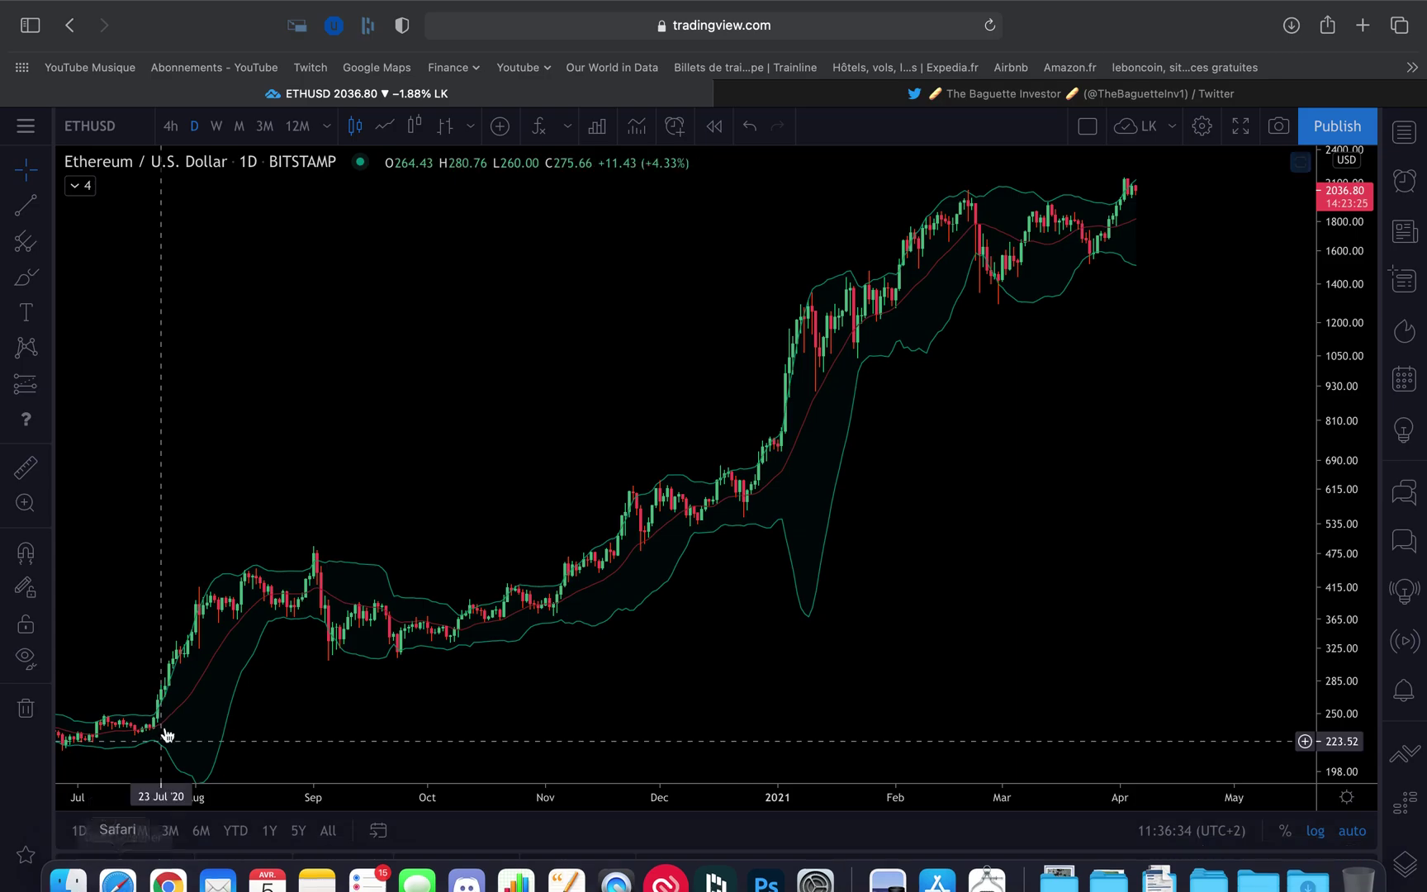
Open the Crypto Screener, load the Perfect screener 2 preset and clear the usdt search
{"action": "left_click", "coordinate": [120, 859]}
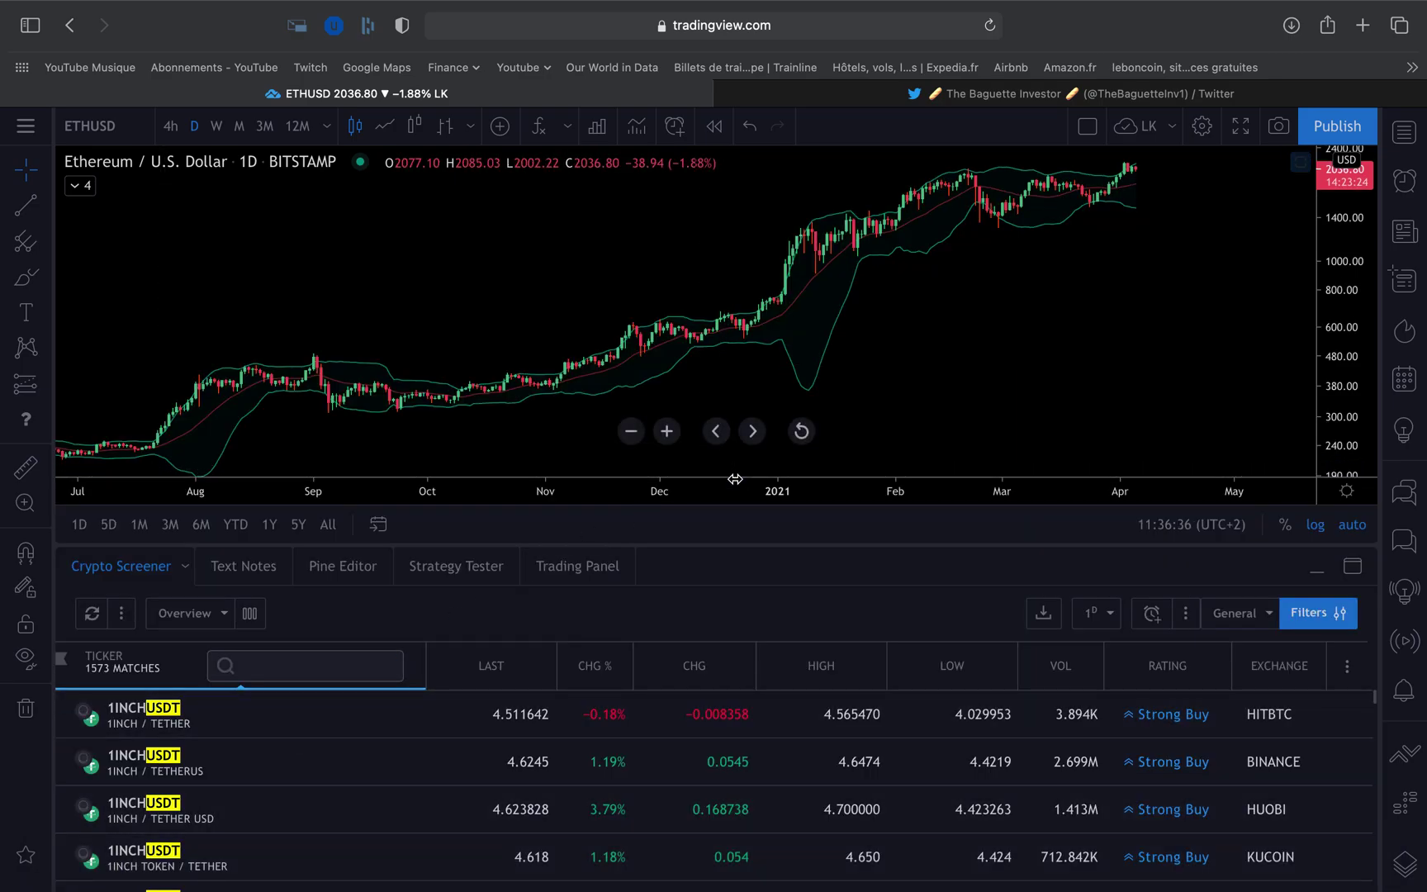
{"action": "left_click", "coordinate": [1239, 615]}
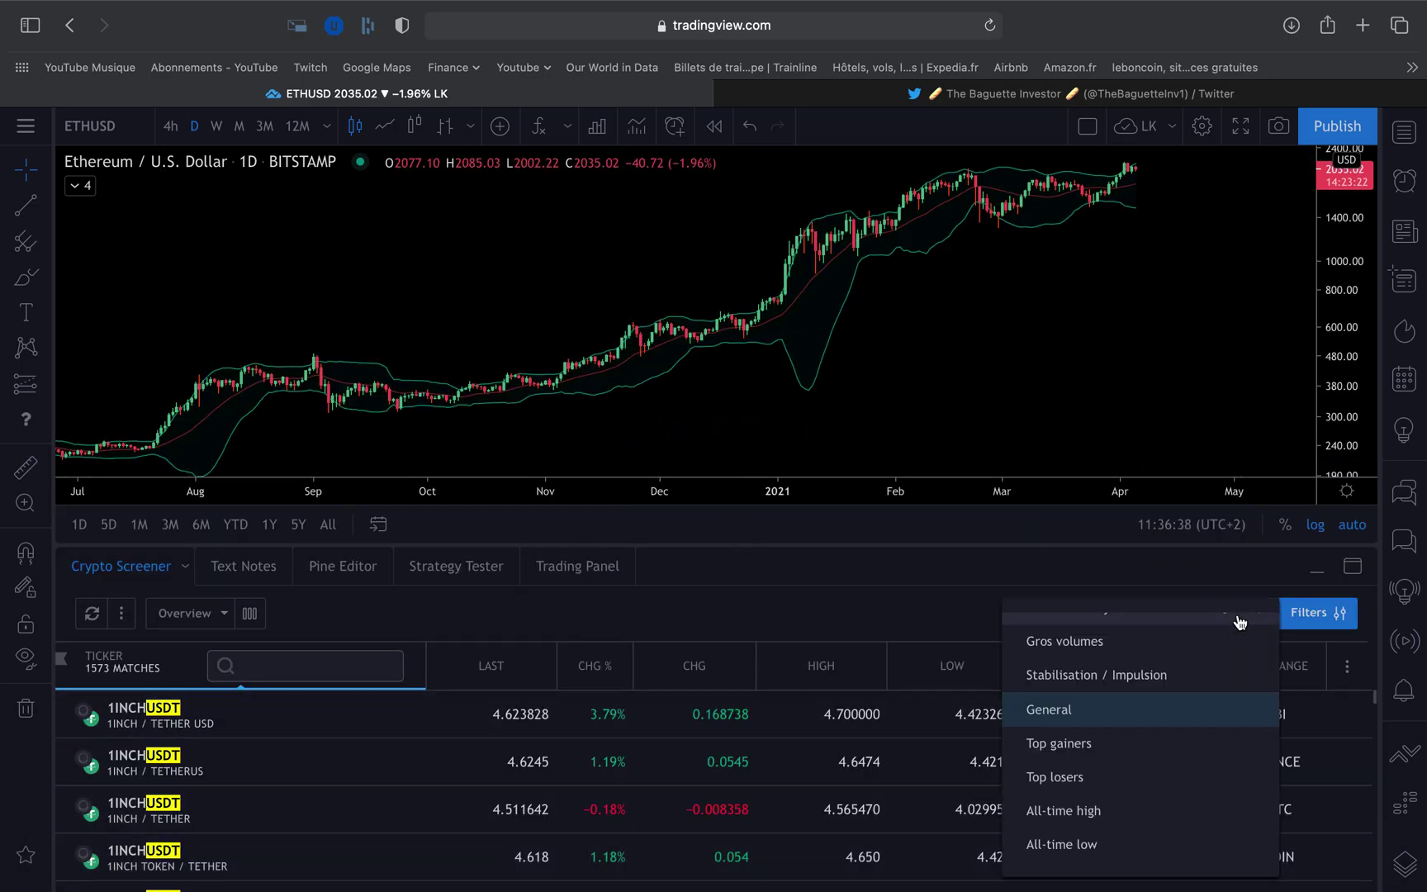
{"action": "scroll", "coordinate": [1077, 740], "scroll_direction": "up", "scroll_amount": 5}
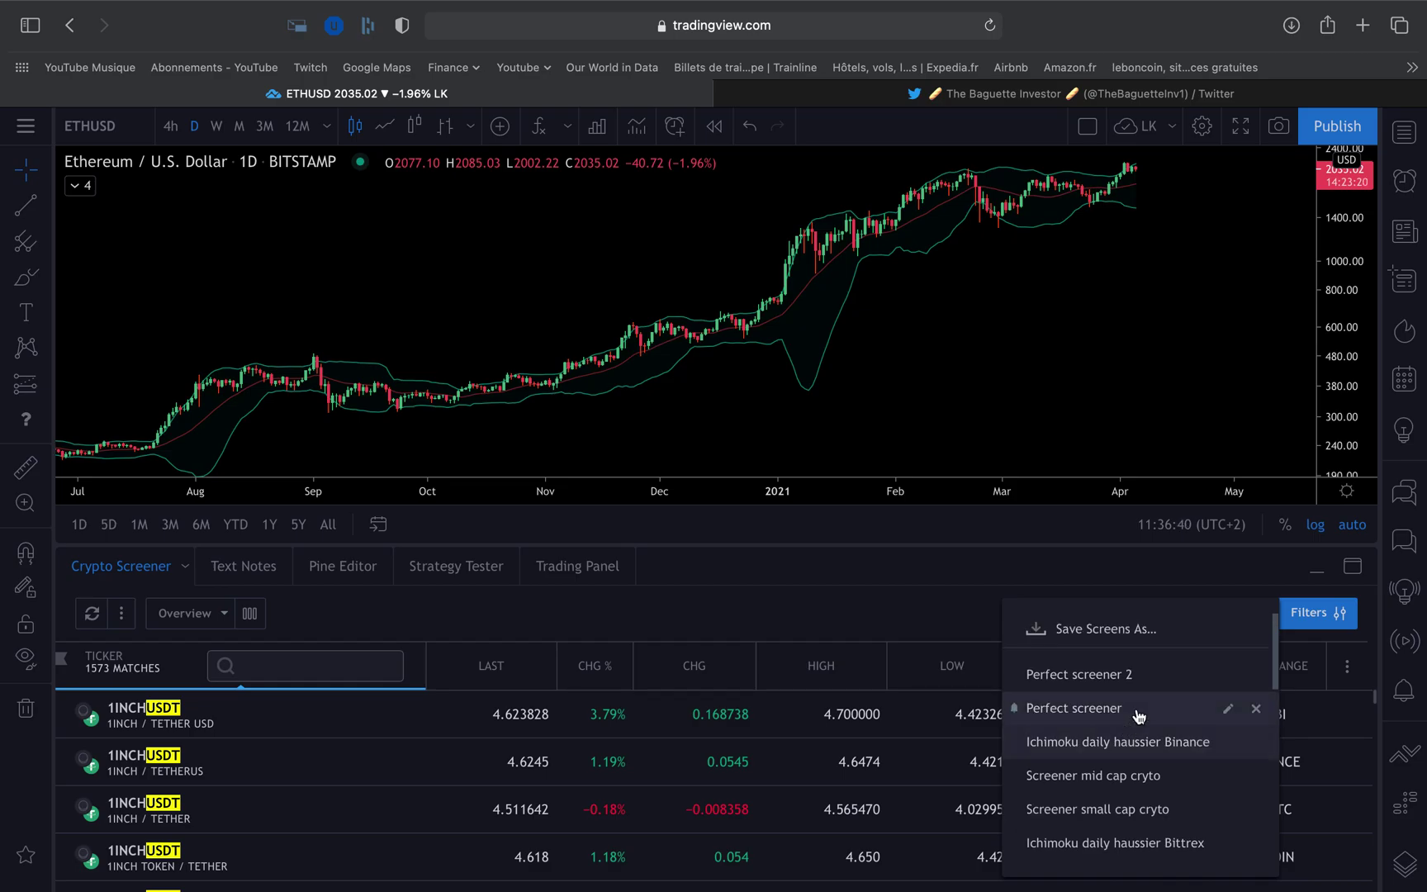
{"action": "left_click", "coordinate": [1140, 674]}
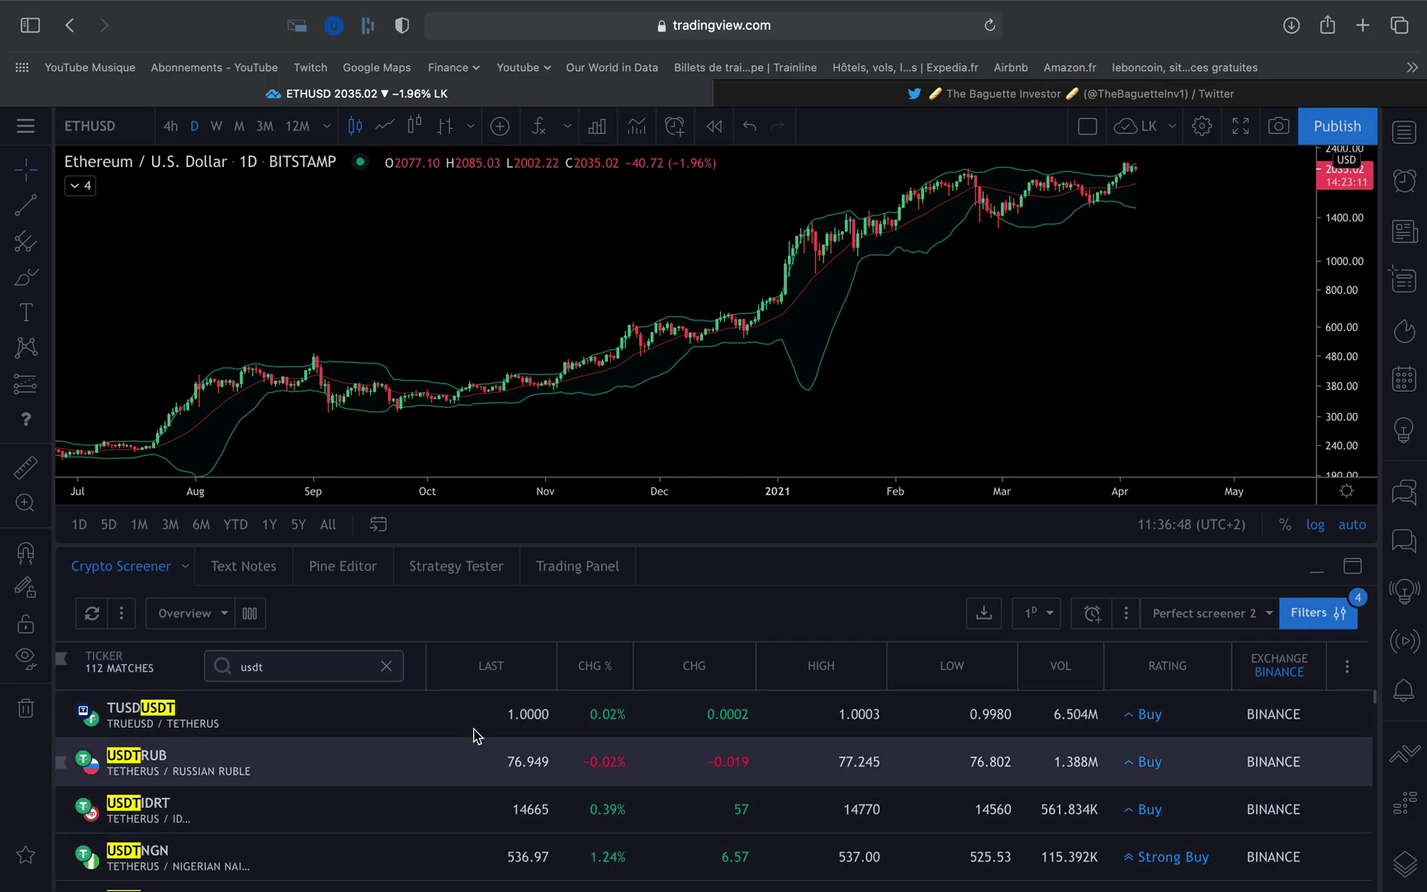
{"action": "left_click", "coordinate": [383, 669]}
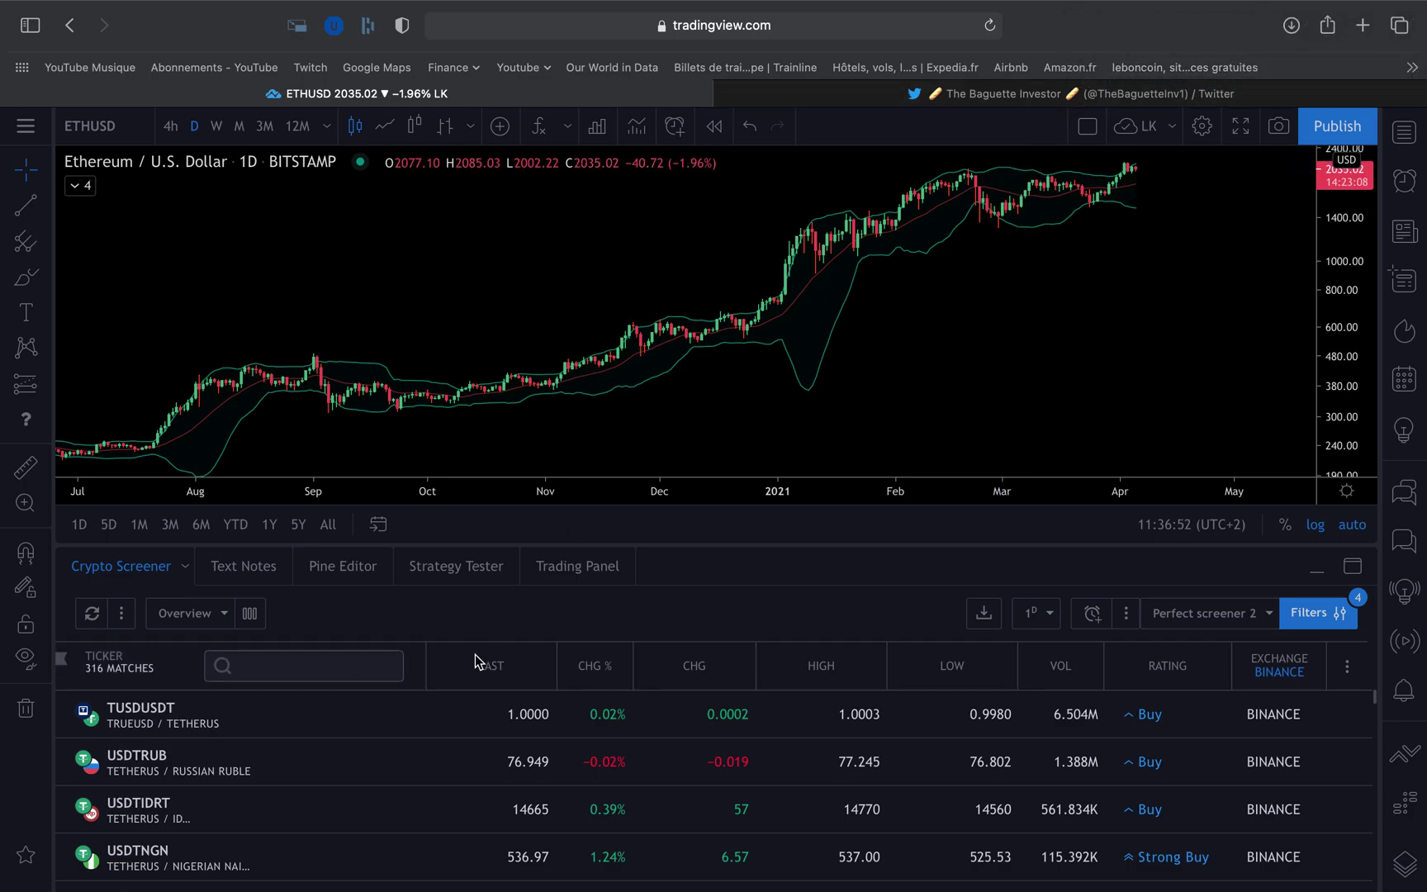
{"action": "left_click", "coordinate": [208, 629]}
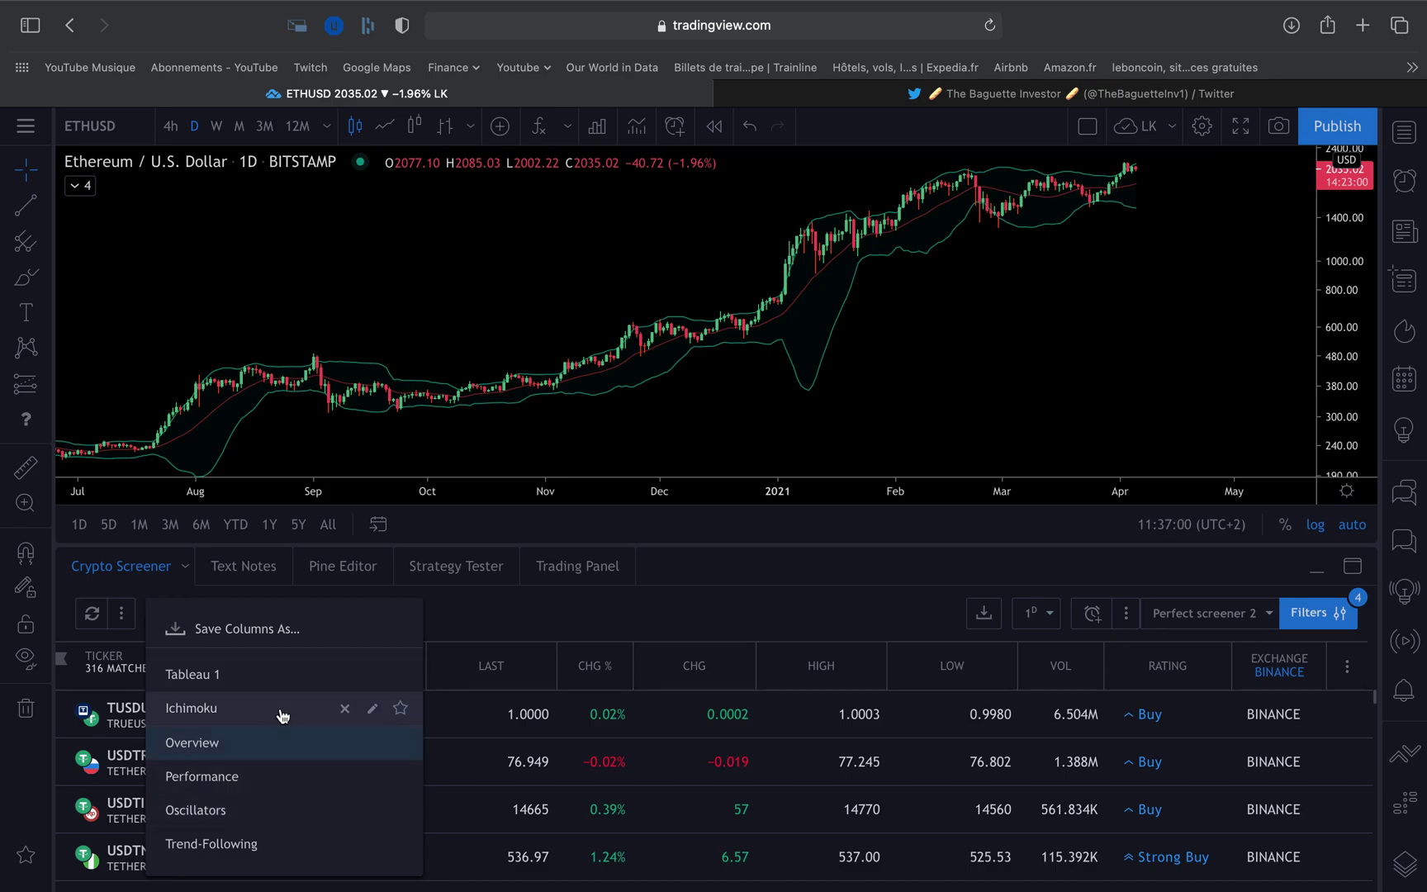
Remove the Change and Change % columns from the screener table
{"action": "left_click", "coordinate": [541, 609]}
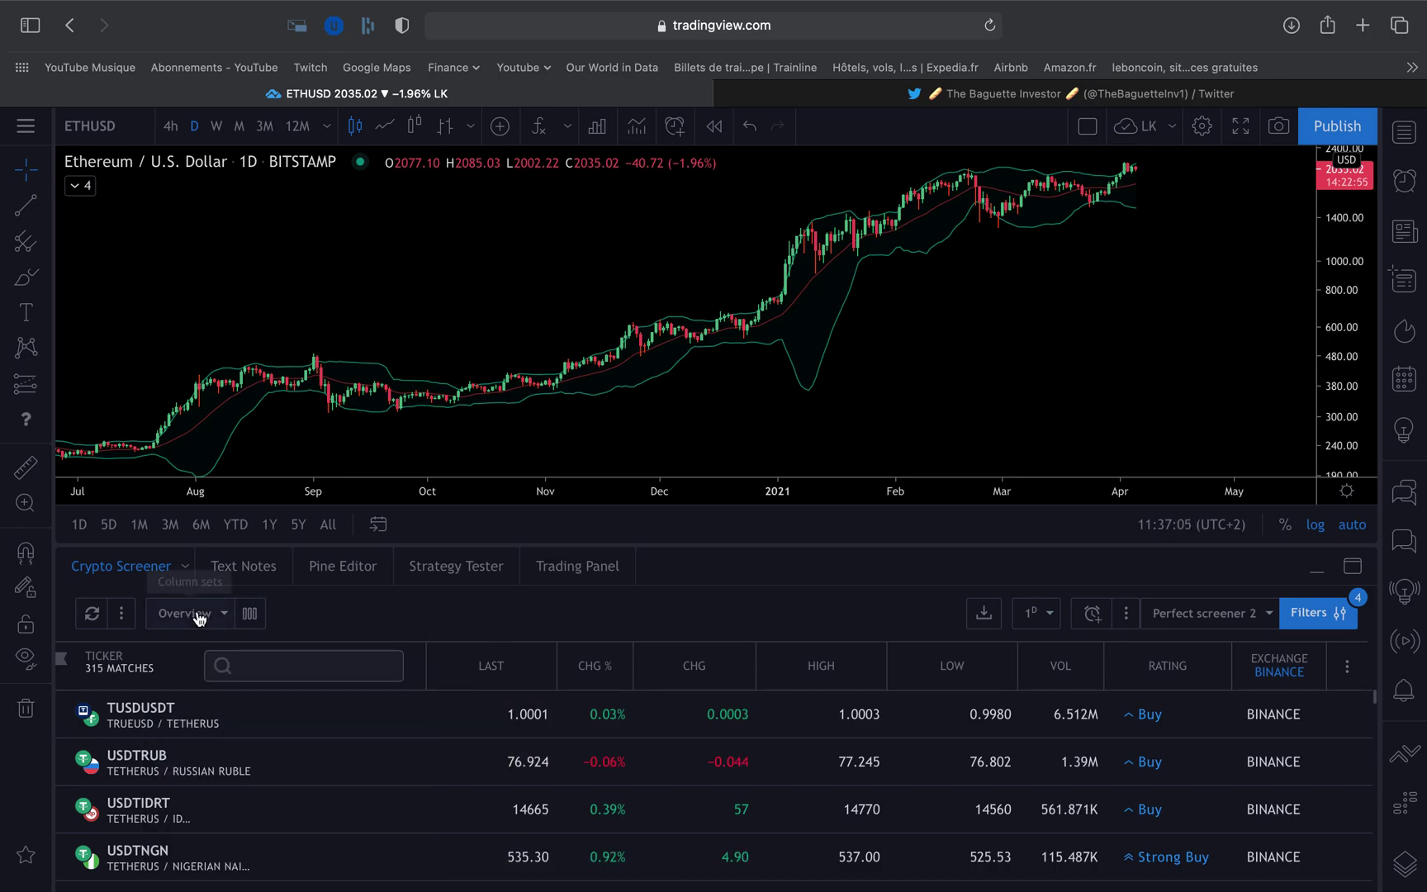
{"action": "left_click", "coordinate": [255, 633]}
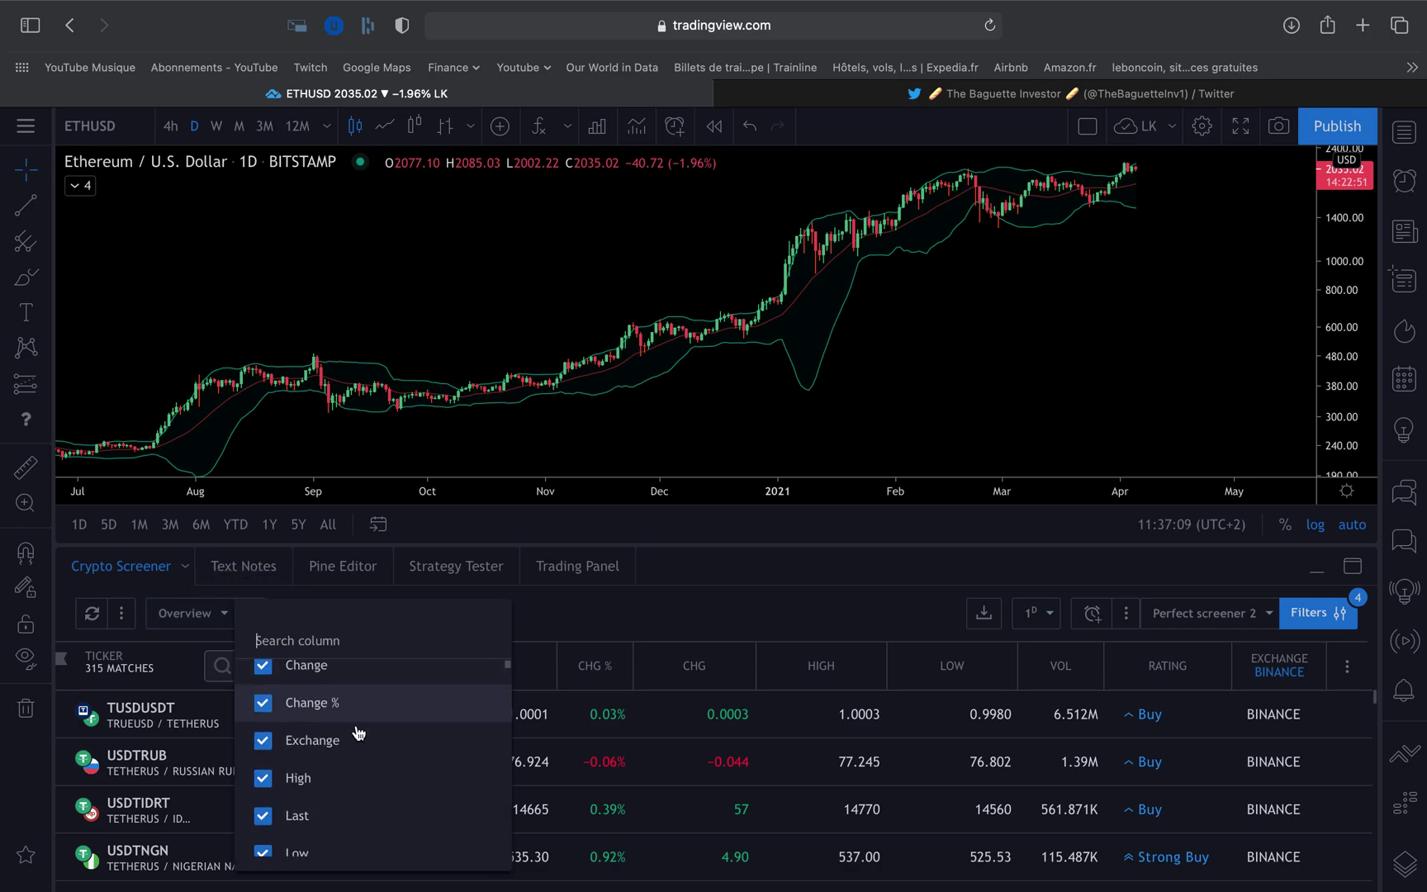
{"action": "scroll", "coordinate": [357, 734], "scroll_direction": "down", "scroll_amount": 4}
{"action": "scroll", "coordinate": [363, 777], "scroll_direction": "up", "scroll_amount": 3}
{"action": "left_click", "coordinate": [310, 678]}
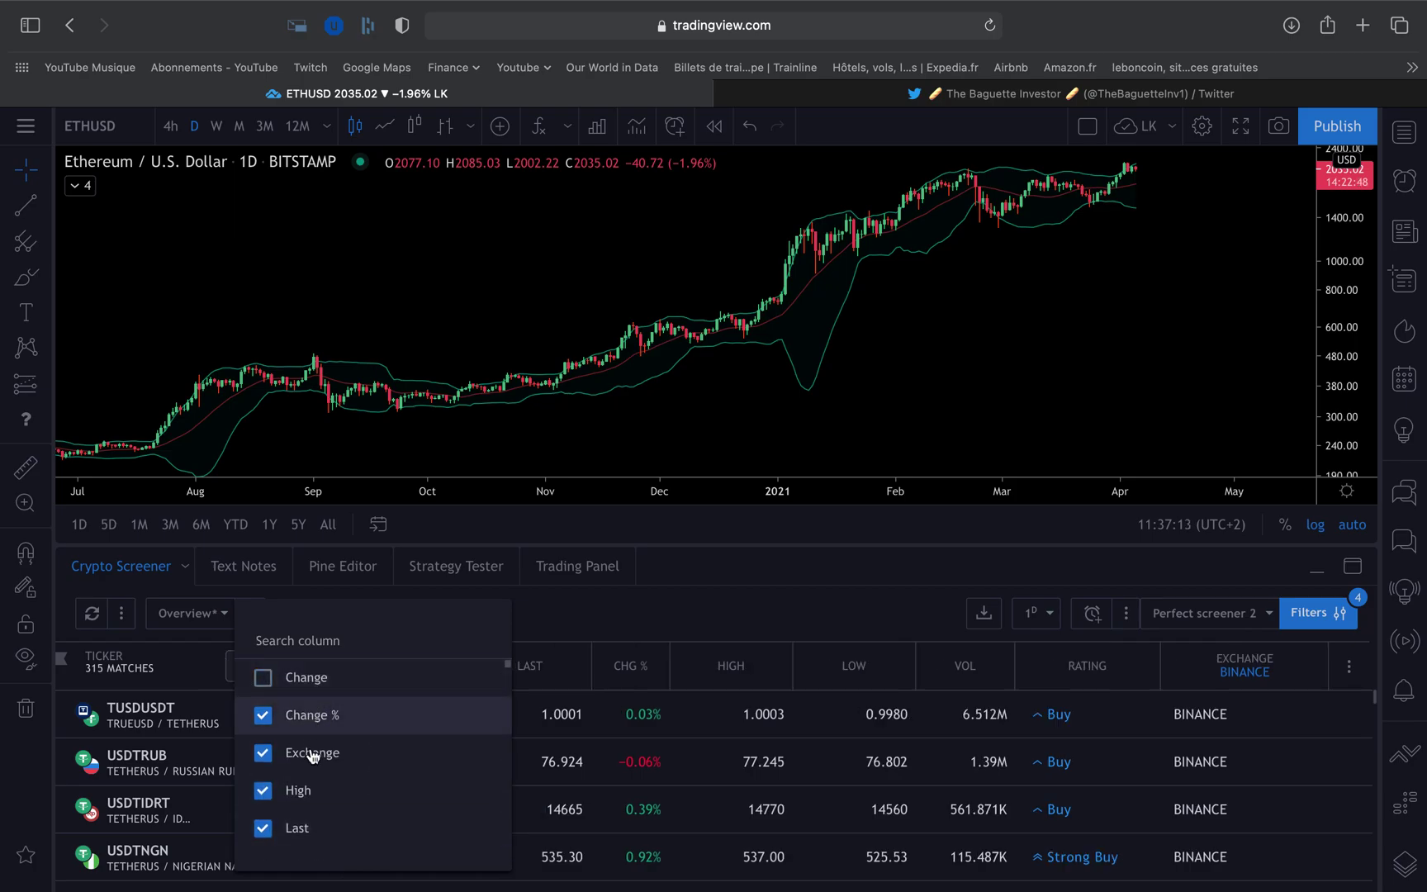
{"action": "left_click", "coordinate": [312, 753]}
Remove the Exchange, High, Last, Low, Rating and Volume columns, leaving only Ticker
{"action": "left_click", "coordinate": [307, 789]}
{"action": "scroll", "coordinate": [314, 805], "scroll_direction": "down", "scroll_amount": 1}
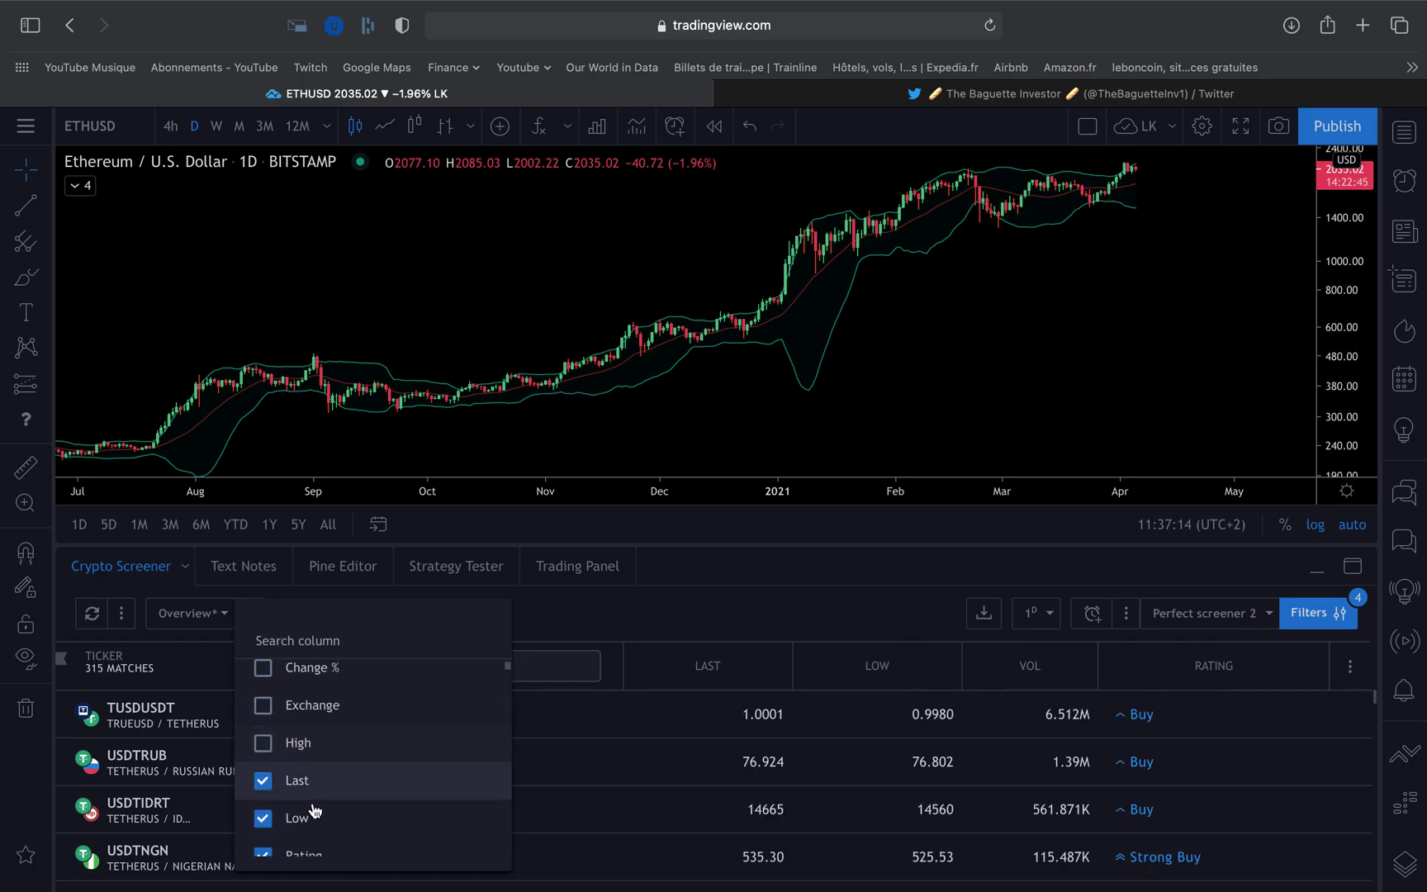
{"action": "left_click", "coordinate": [314, 816]}
{"action": "scroll", "coordinate": [322, 816], "scroll_direction": "down", "scroll_amount": 1}
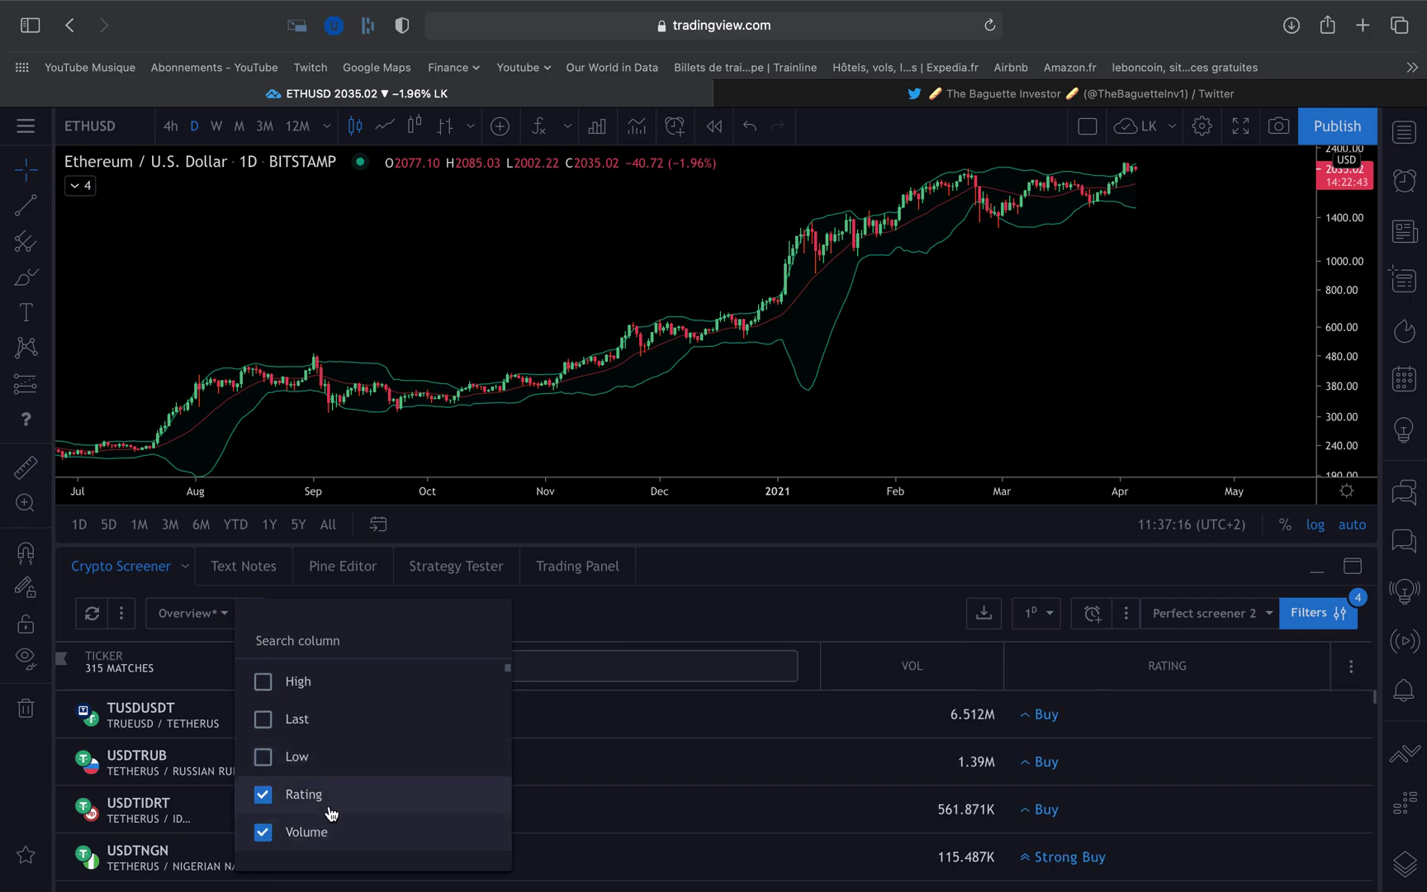
{"action": "left_click", "coordinate": [331, 811]}
{"action": "left_click", "coordinate": [330, 835]}
{"action": "scroll", "coordinate": [402, 786], "scroll_direction": "down", "scroll_amount": 1}
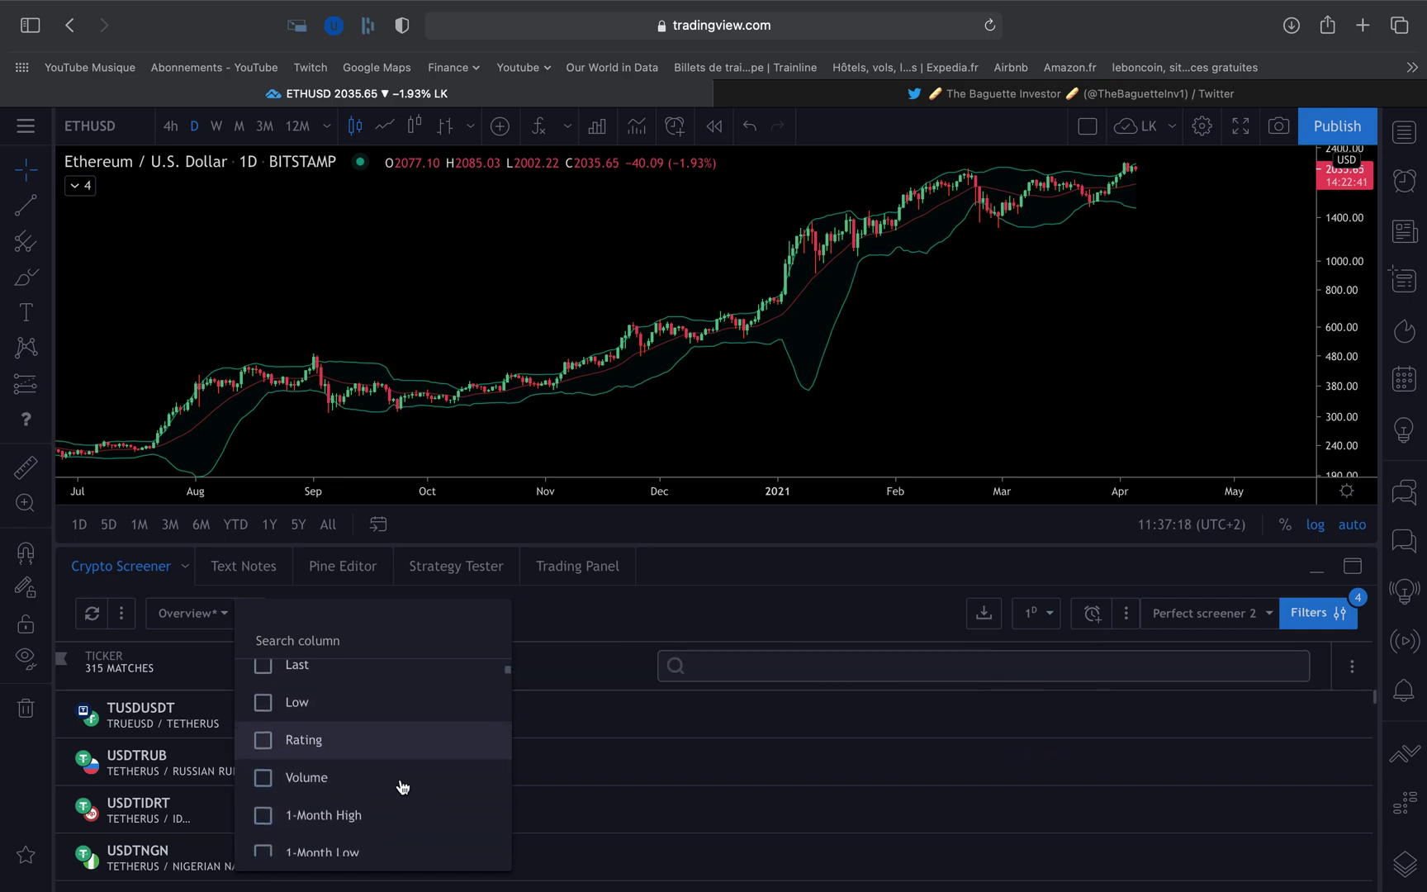
{"action": "left_click", "coordinate": [774, 752]}
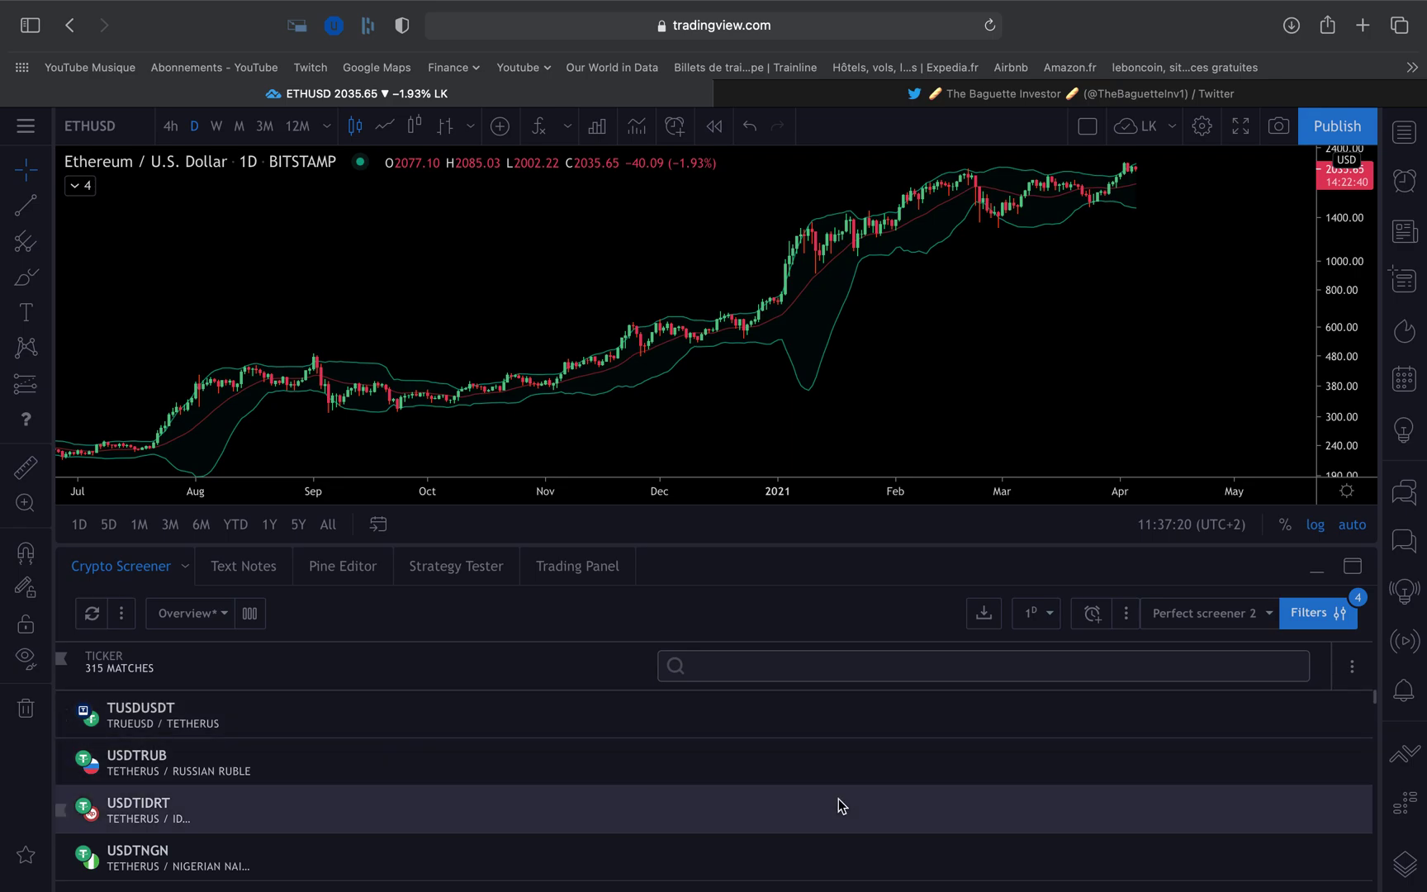
Search the screener columns for 'vola' and add the Volatility Month column
{"action": "left_click", "coordinate": [1354, 668]}
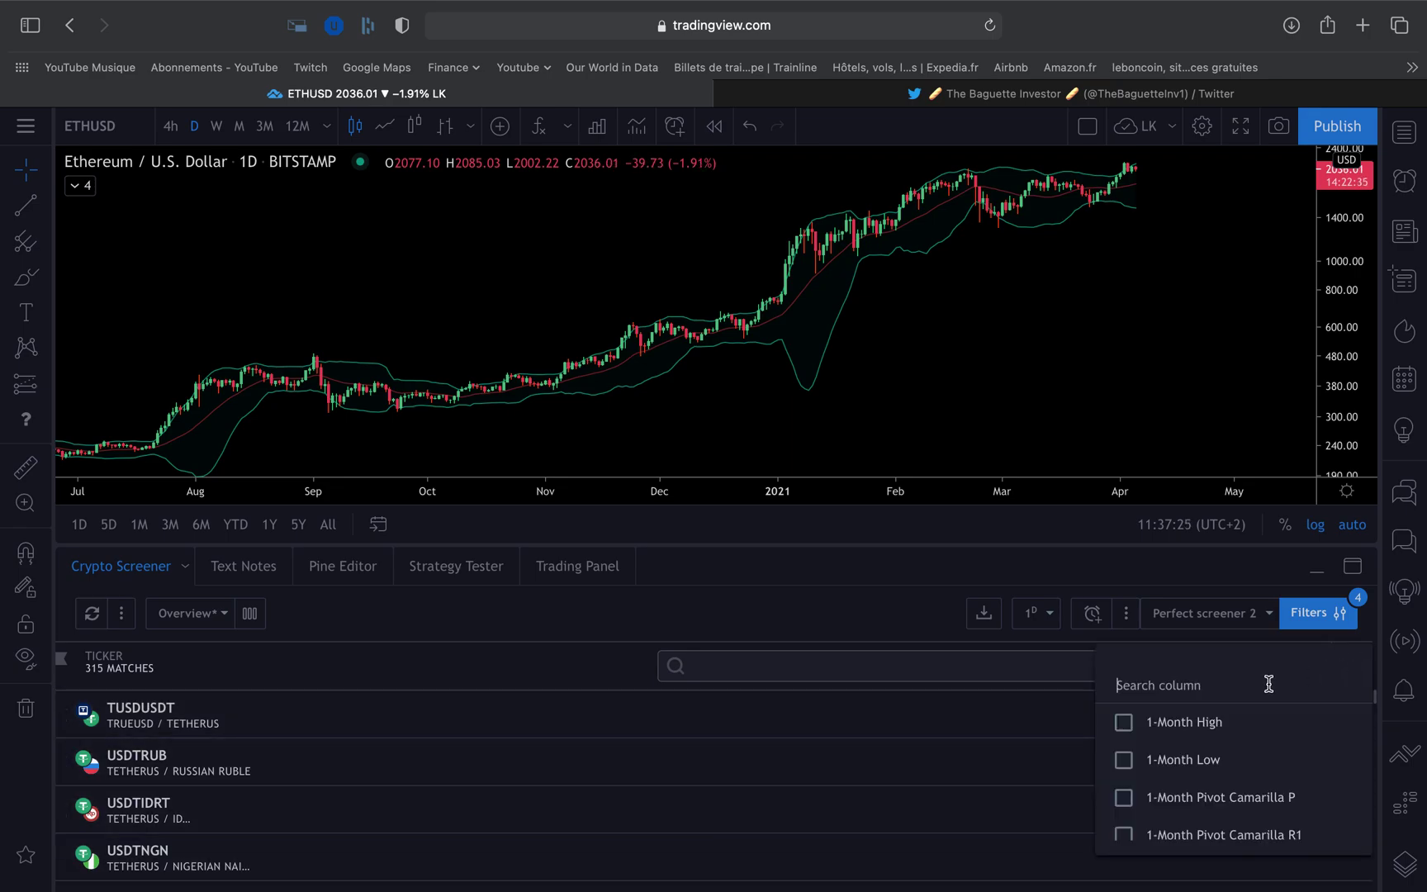
{"action": "scroll", "coordinate": [1269, 684], "scroll_direction": "down", "scroll_amount": 2}
{"action": "left_click", "coordinate": [963, 701]}
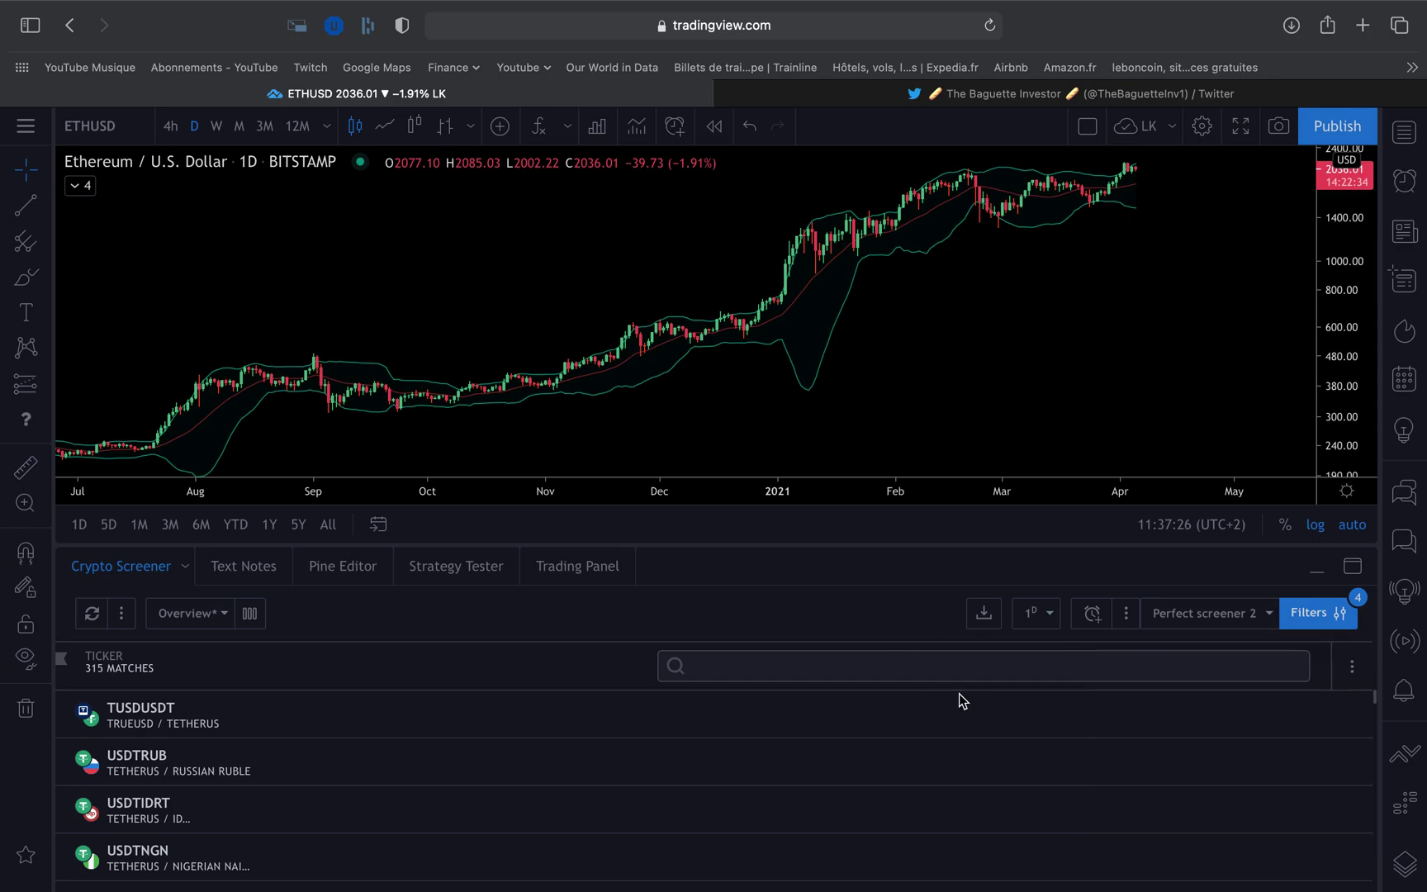
{"action": "left_click", "coordinate": [1356, 675]}
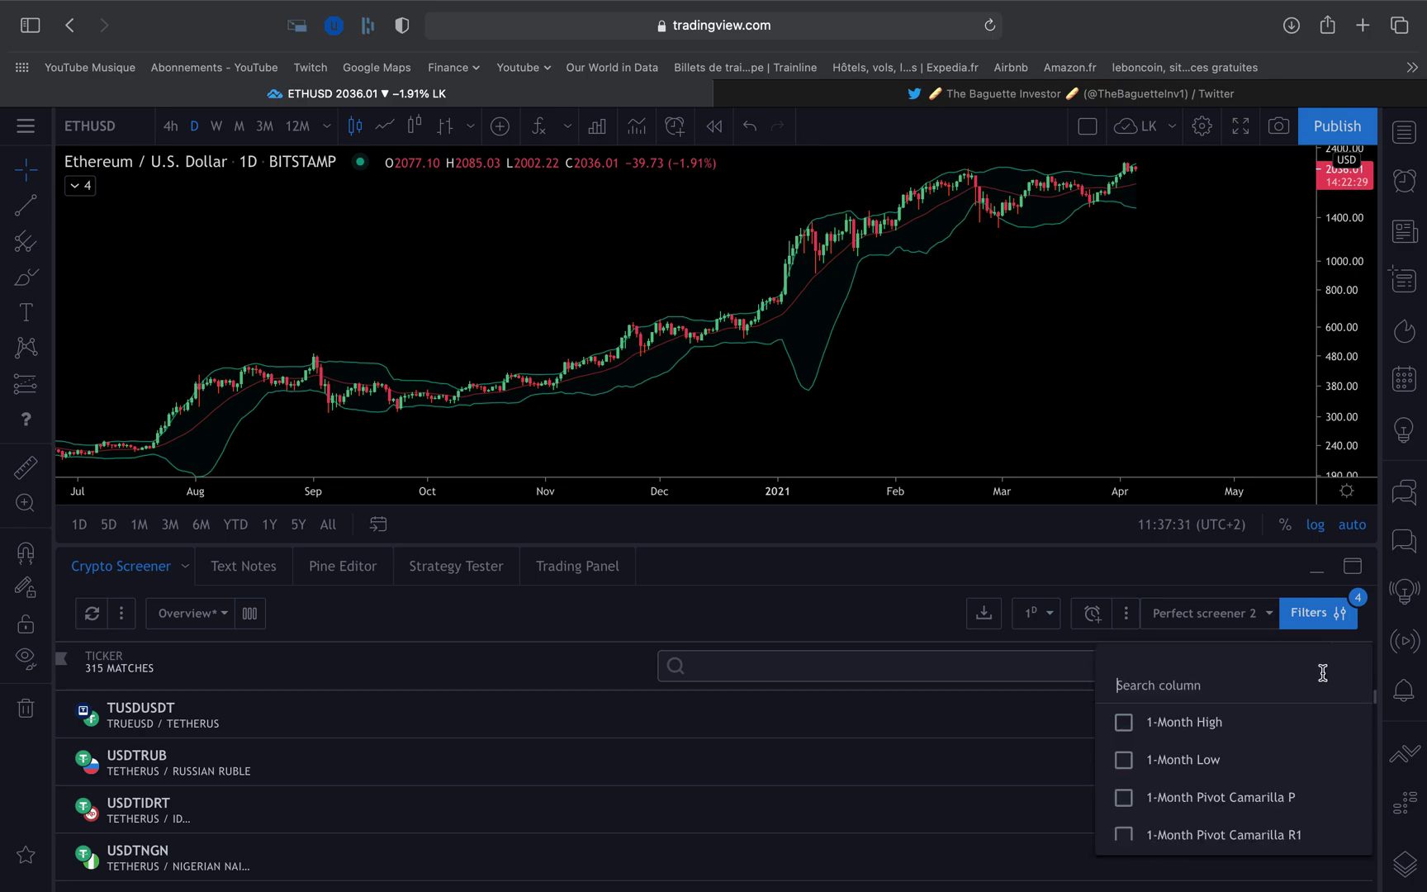
{"action": "type", "text": "volatil"}
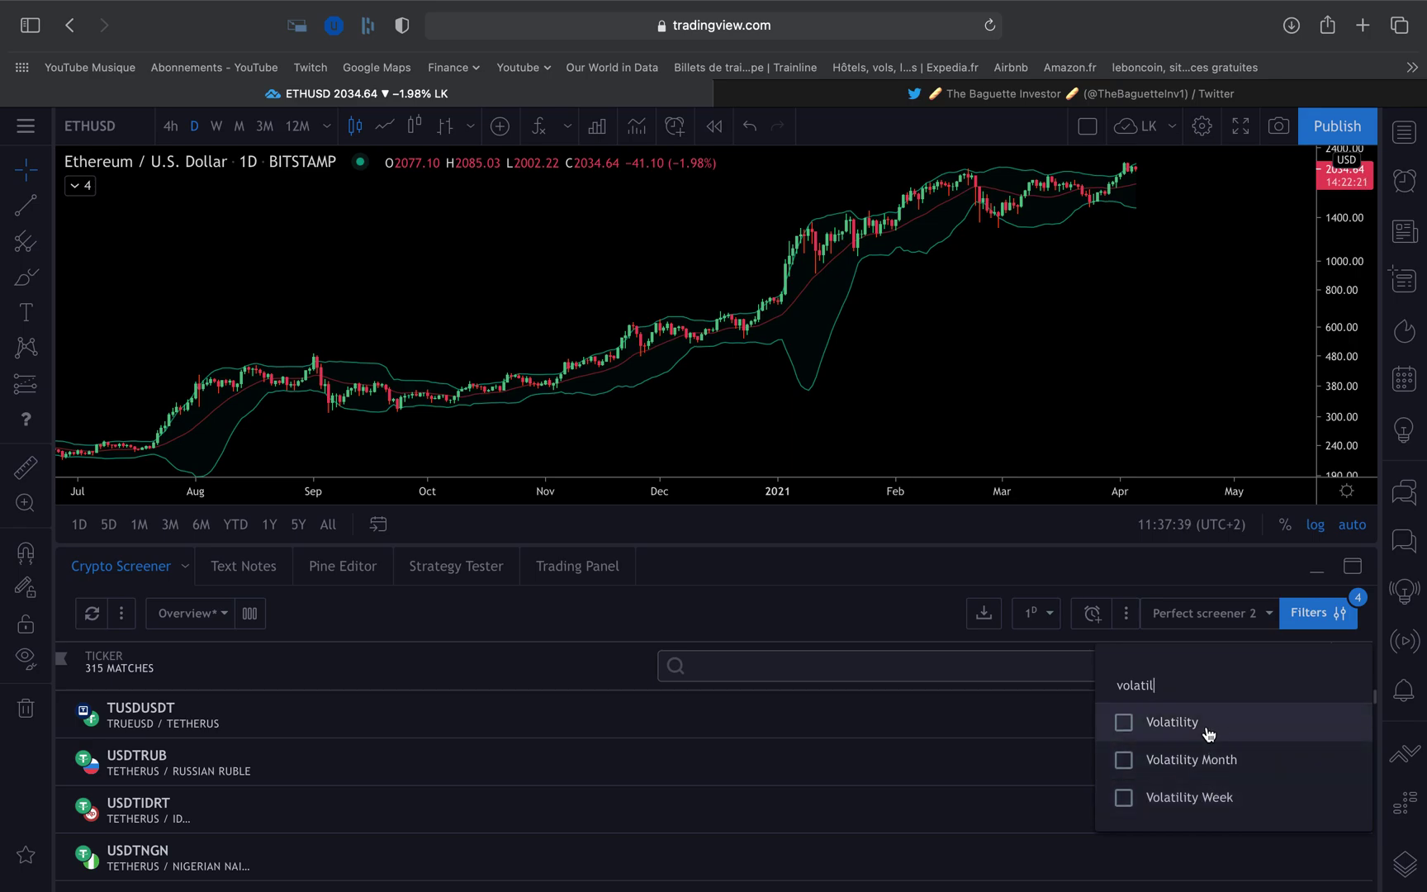
{"action": "left_click", "coordinate": [1206, 774]}
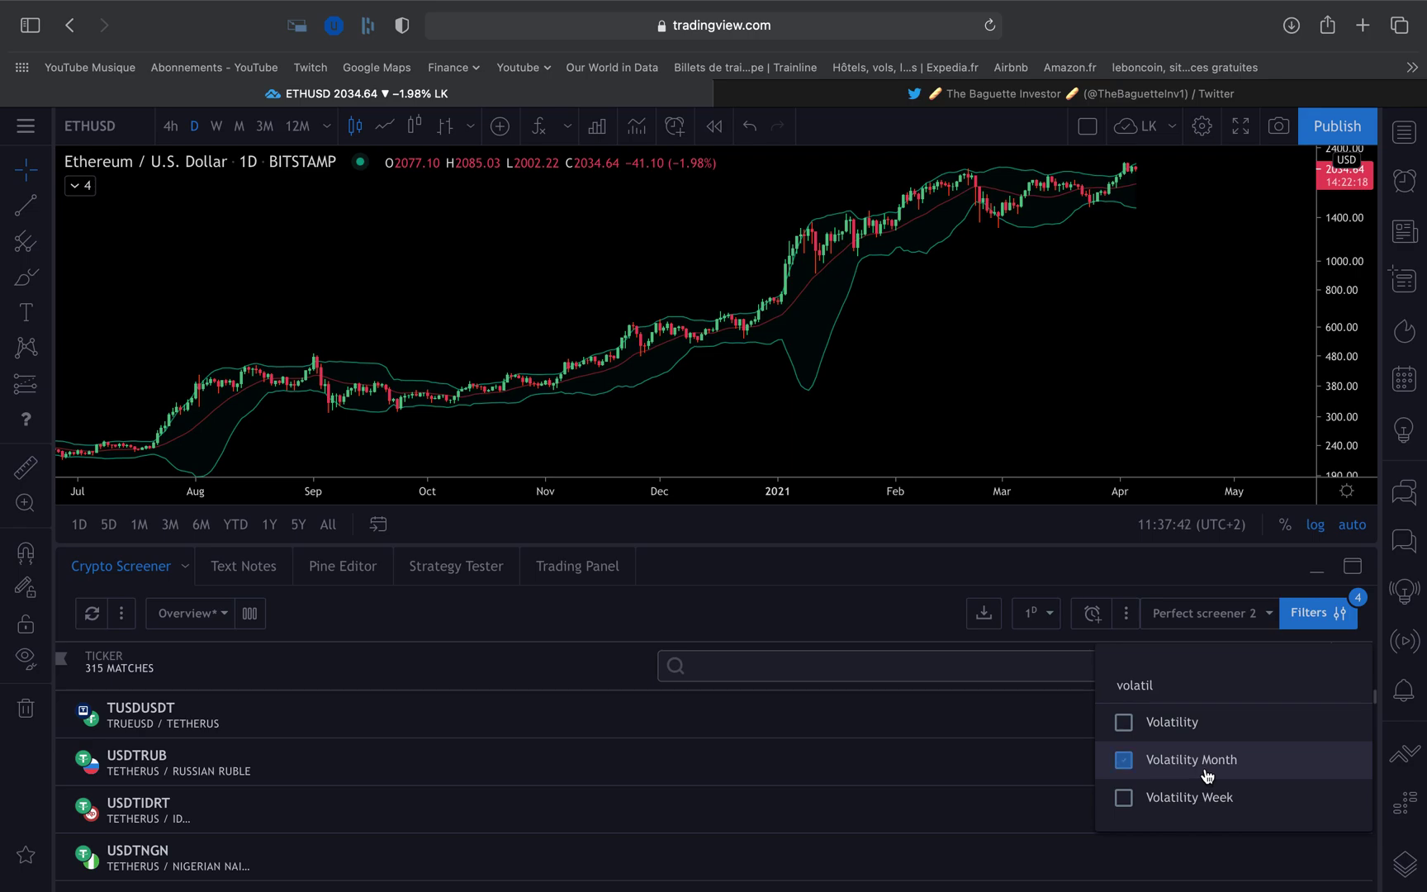
{"action": "left_click", "coordinate": [901, 614]}
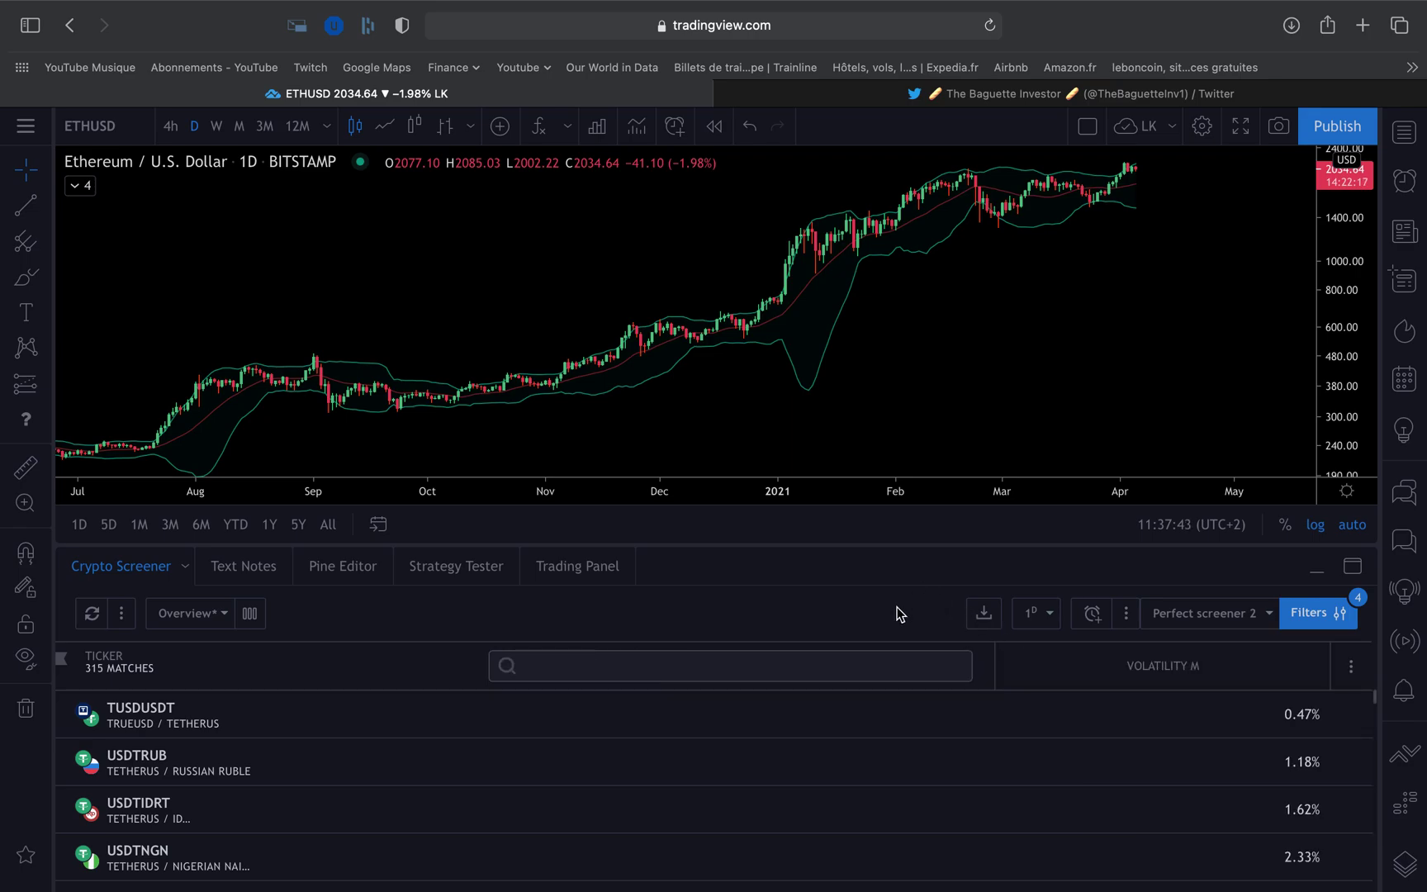
Sort by Volatility Month, toggling descending then back to ascending so TUSDUSDT at 0.47% leads
{"action": "left_click", "coordinate": [1156, 674]}
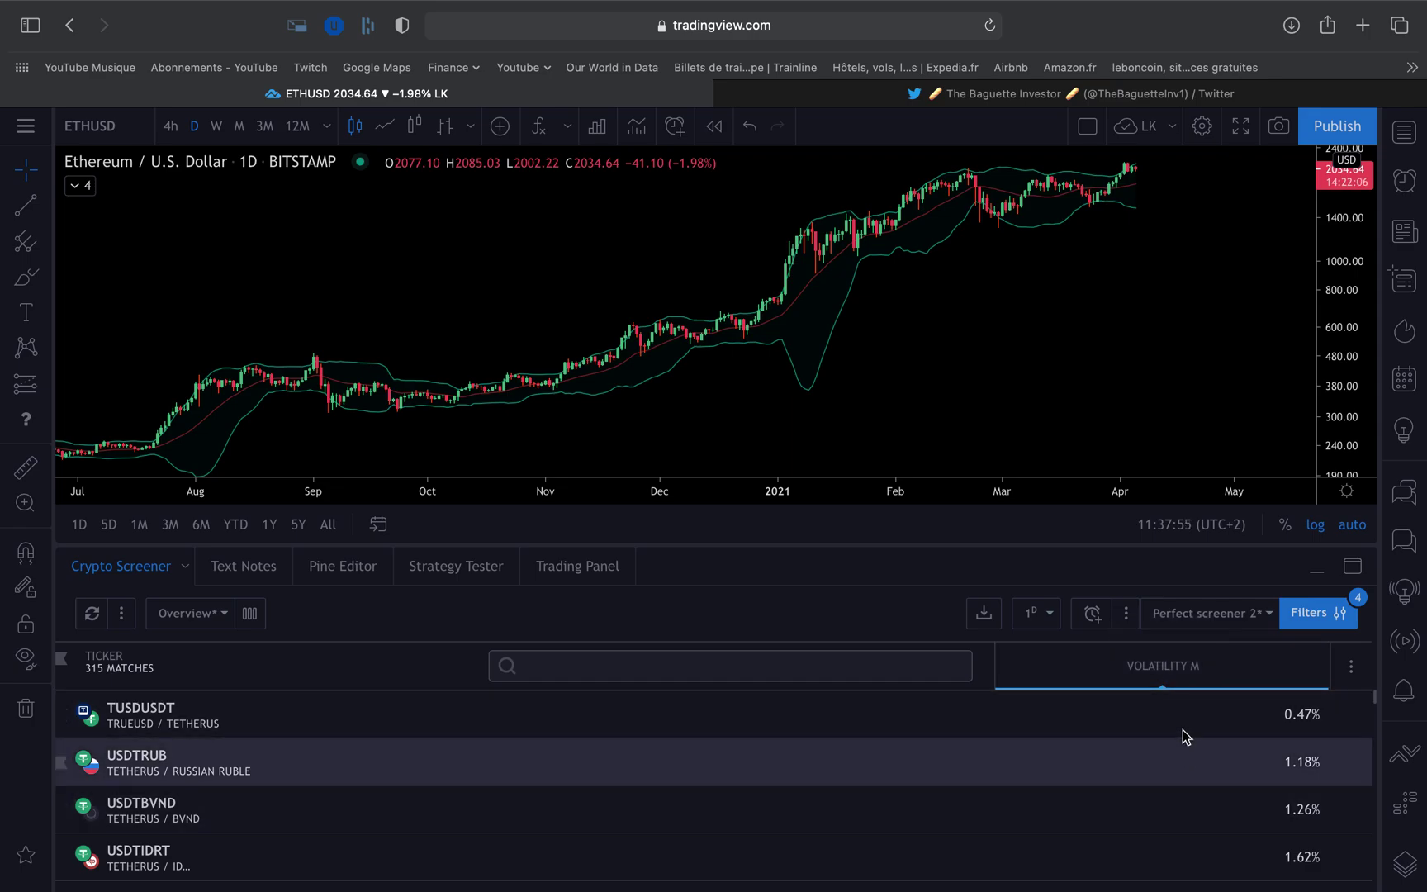
{"action": "left_click", "coordinate": [1181, 682]}
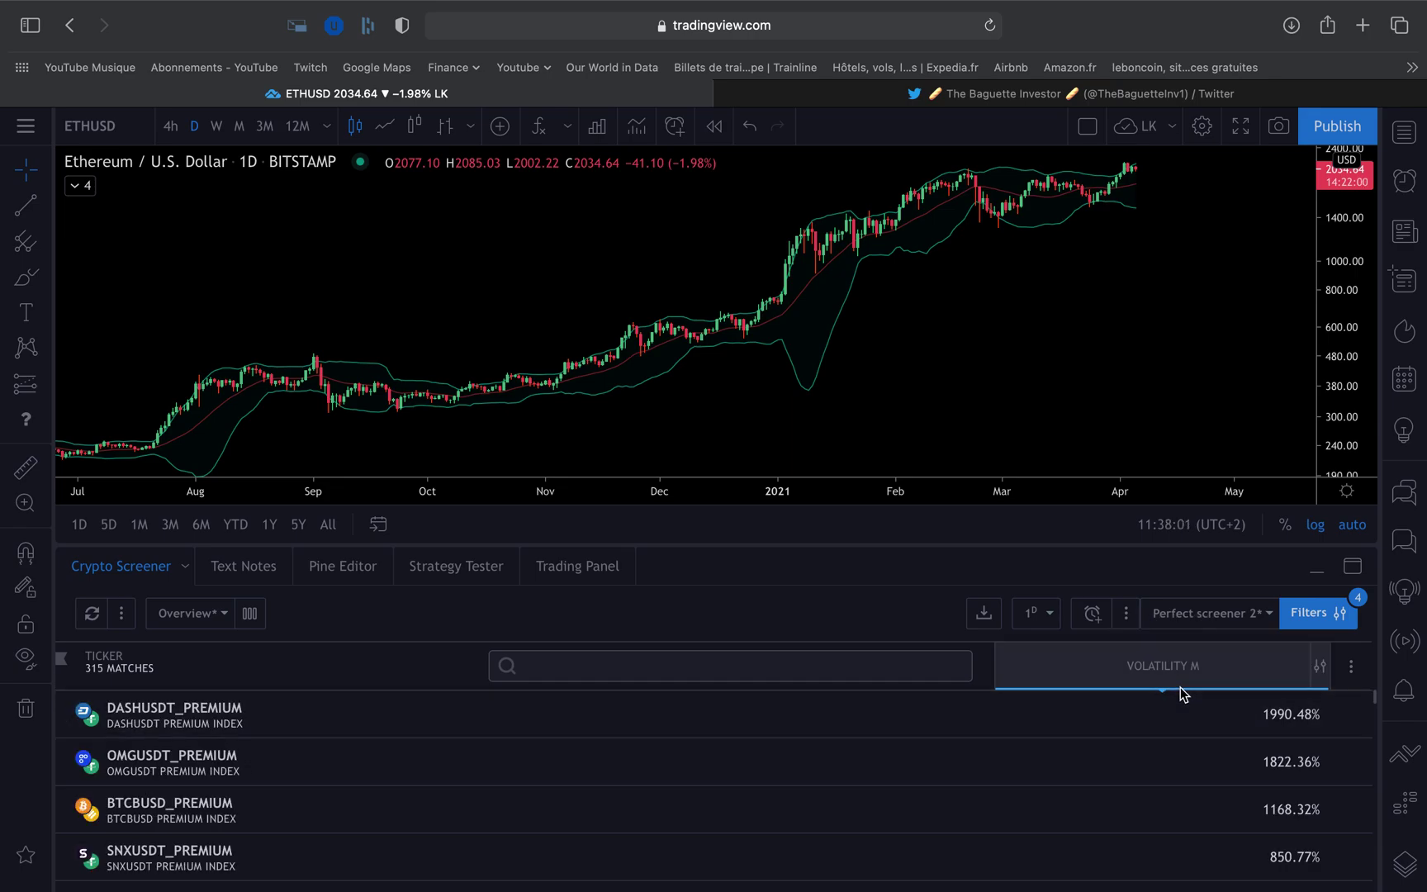
{"action": "left_click", "coordinate": [1179, 688]}
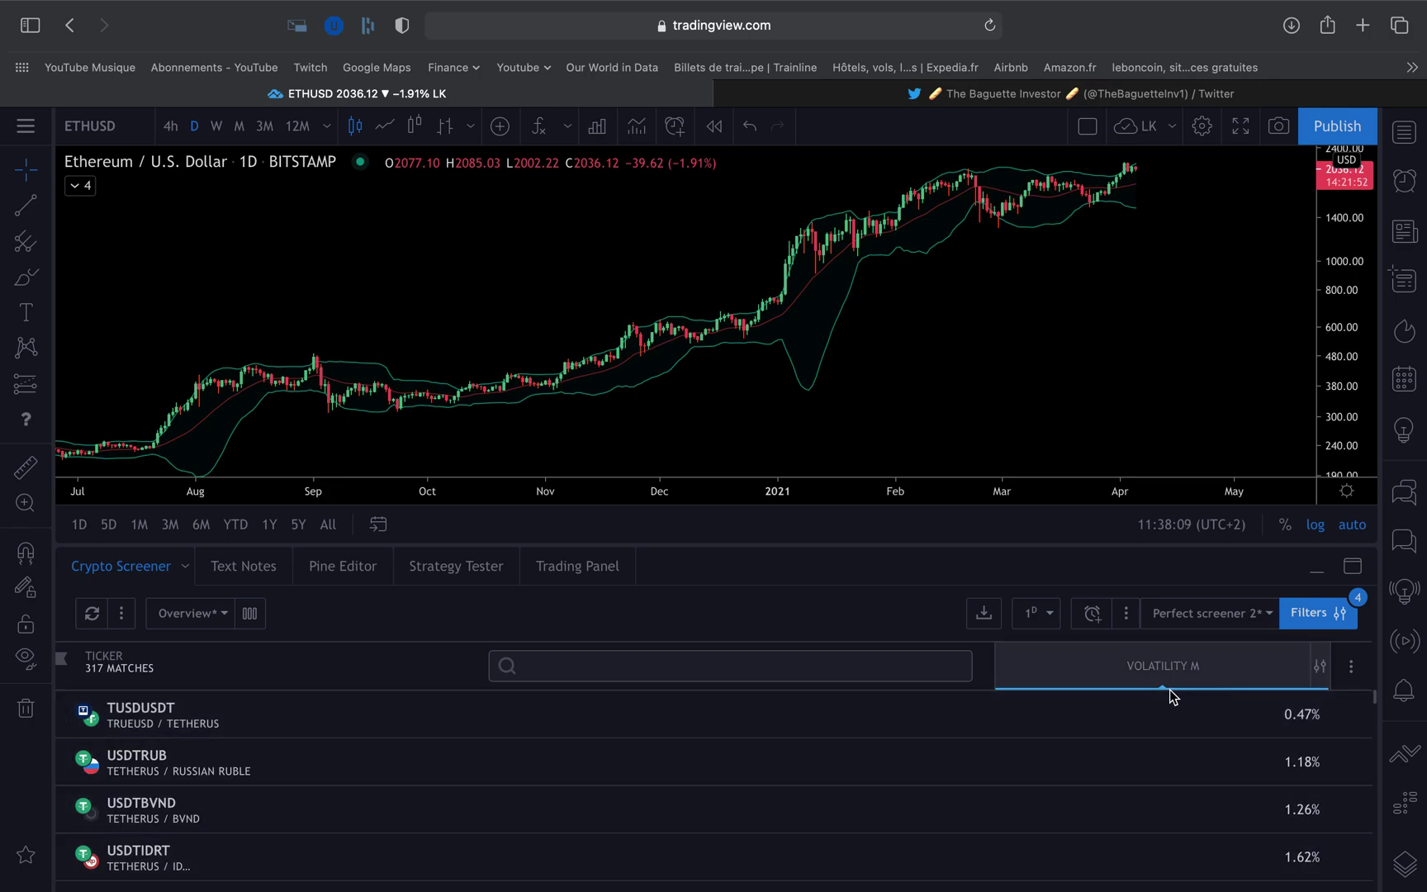
{"action": "left_click", "coordinate": [751, 673]}
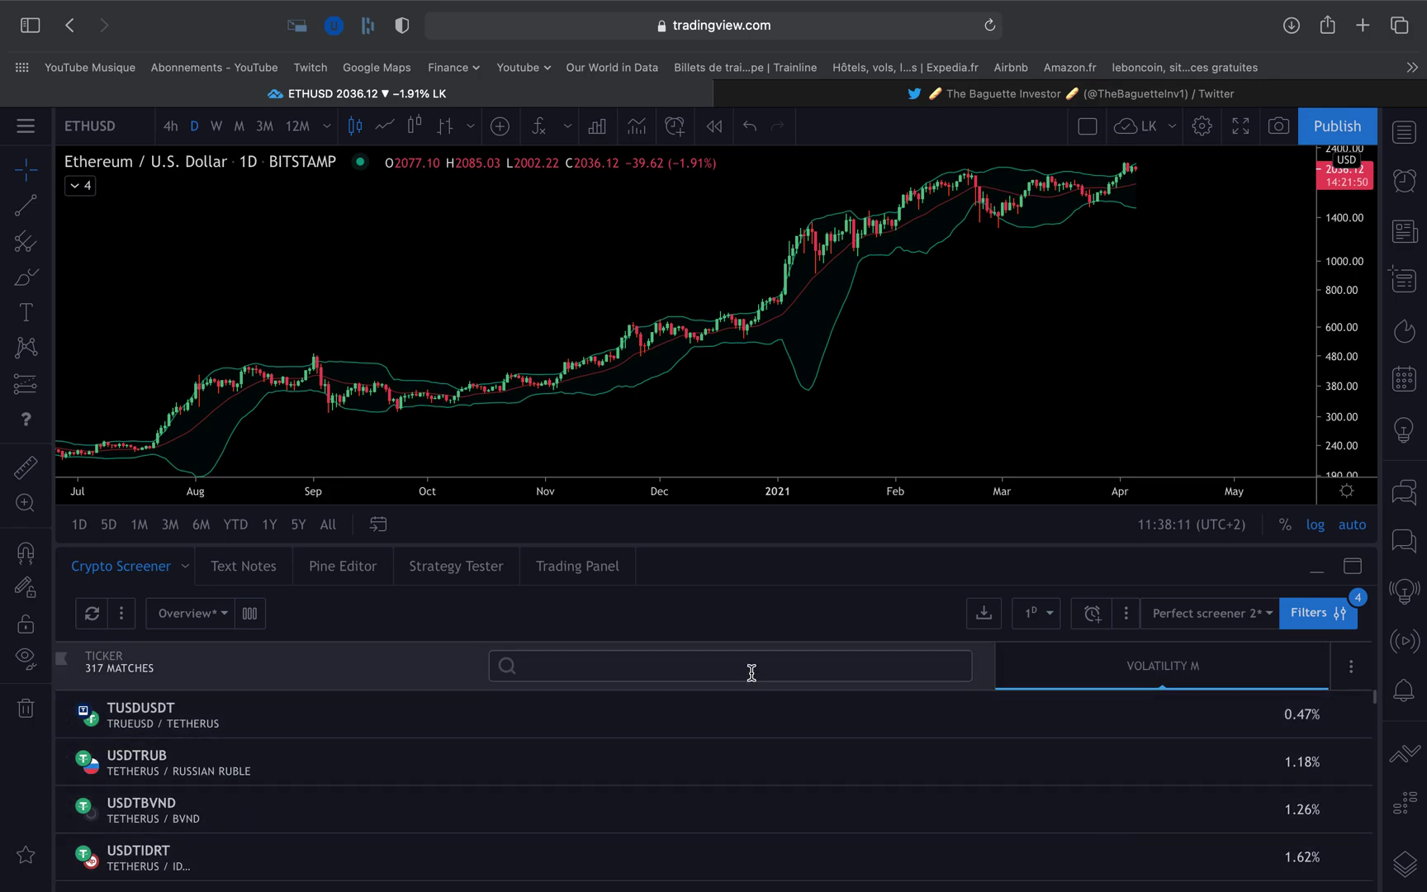
Filter the screener tickers to BTC pairs (50 matches), then switch to the Twitter profile
{"action": "type", "text": "btc"}
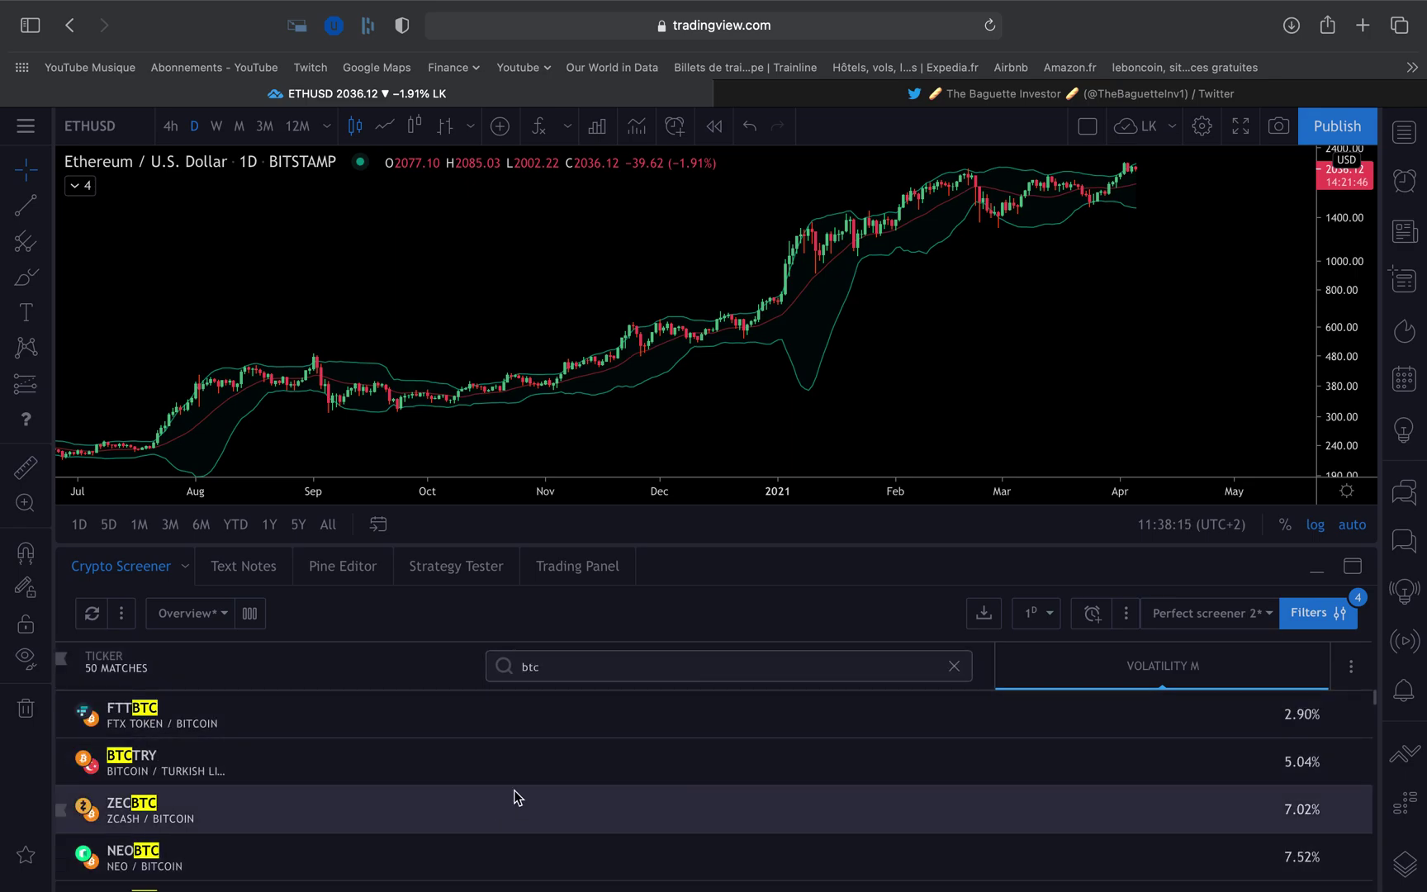
{"action": "scroll", "coordinate": [529, 796], "scroll_direction": "down", "scroll_amount": 3}
{"action": "scroll", "coordinate": [557, 770], "scroll_direction": "up", "scroll_amount": 3}
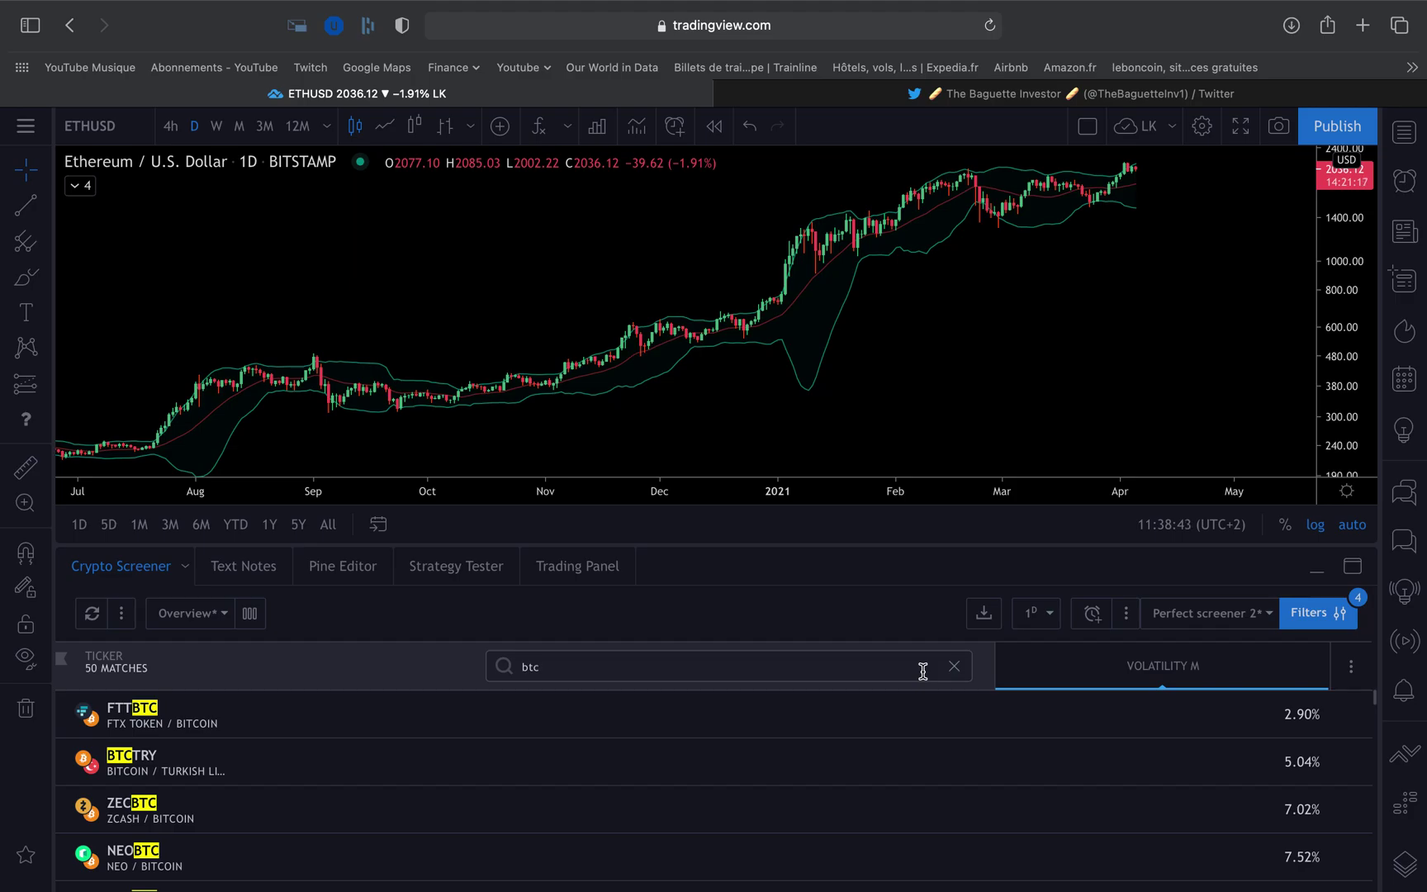
{"action": "left_click", "coordinate": [1074, 93]}
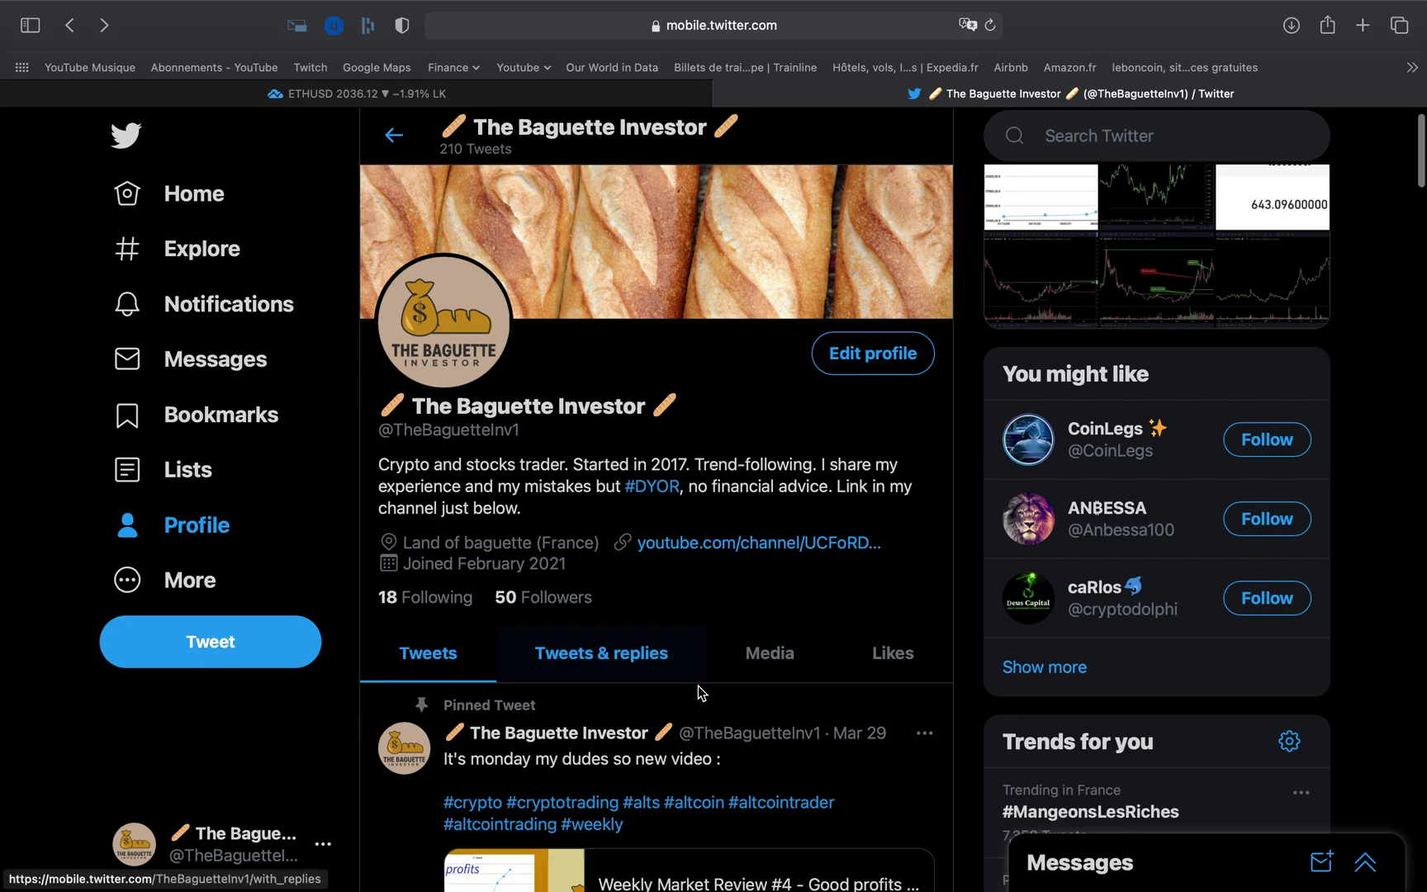
{"action": "scroll", "coordinate": [698, 692], "scroll_direction": "down", "scroll_amount": 15}
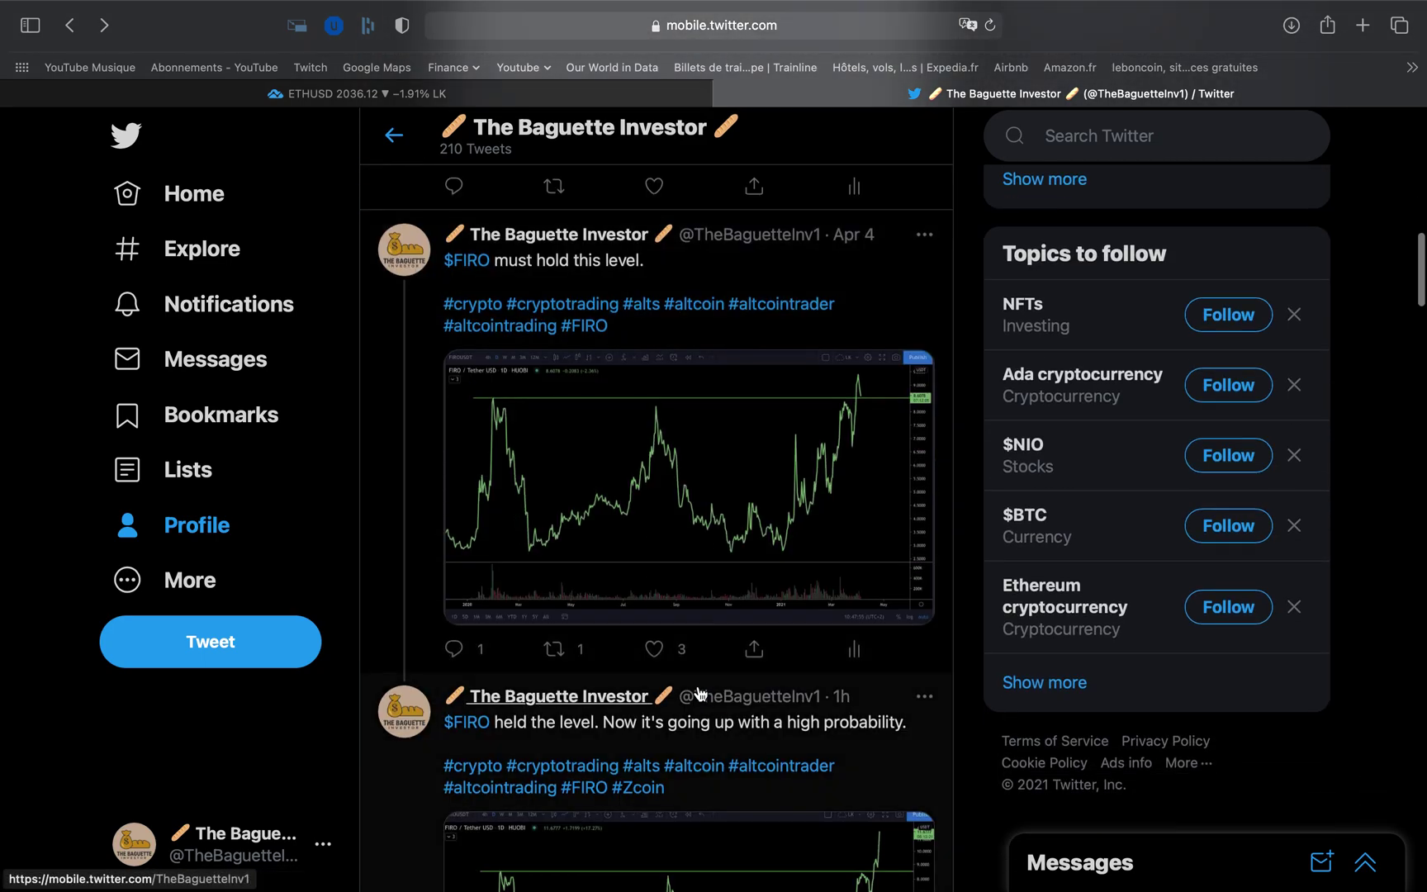
{"action": "scroll", "coordinate": [696, 692], "scroll_direction": "down", "scroll_amount": 4}
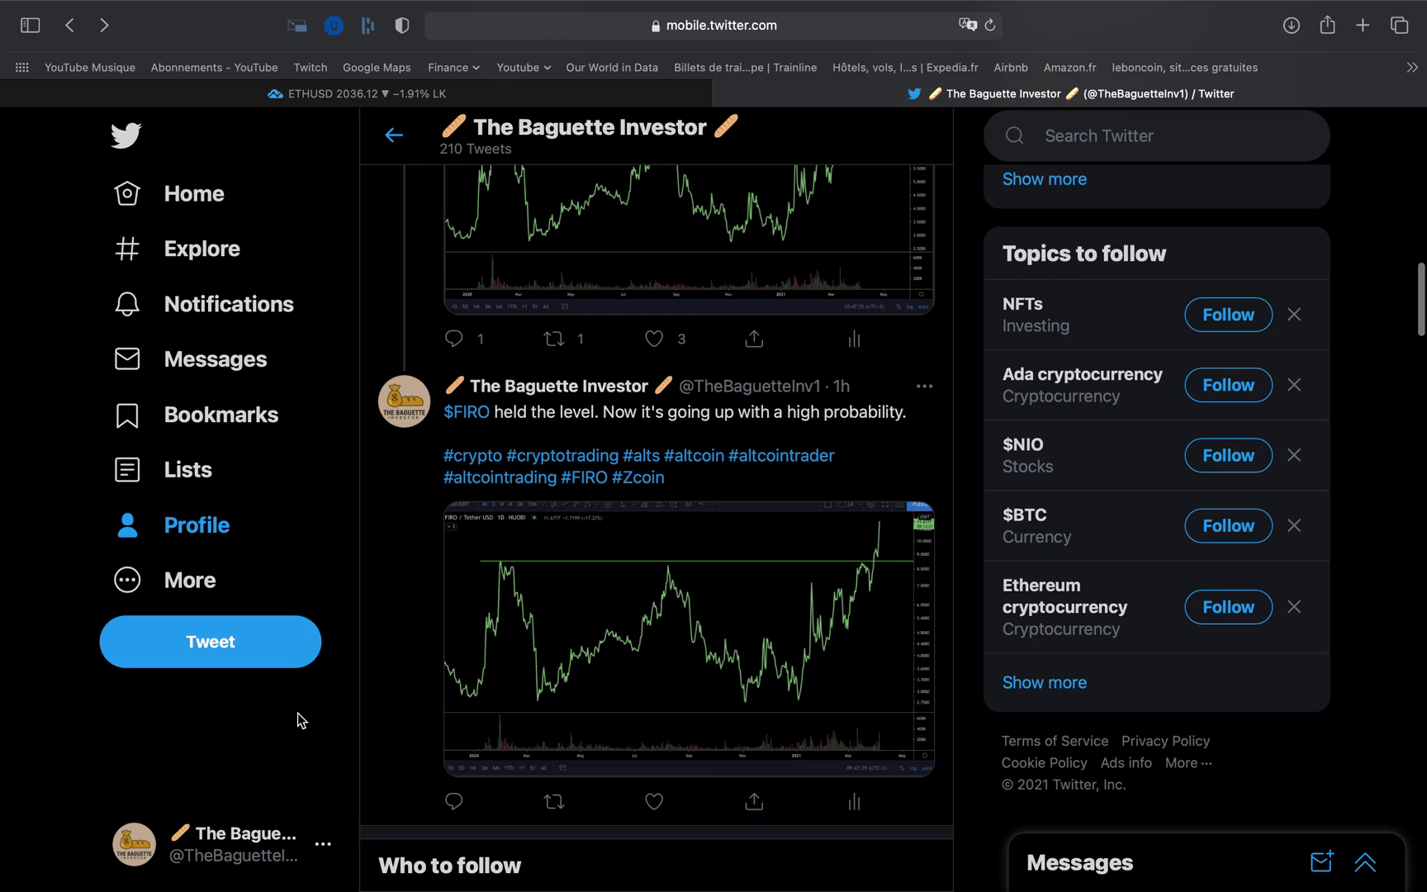
{"action": "scroll", "coordinate": [297, 712], "scroll_direction": "up", "scroll_amount": 15}
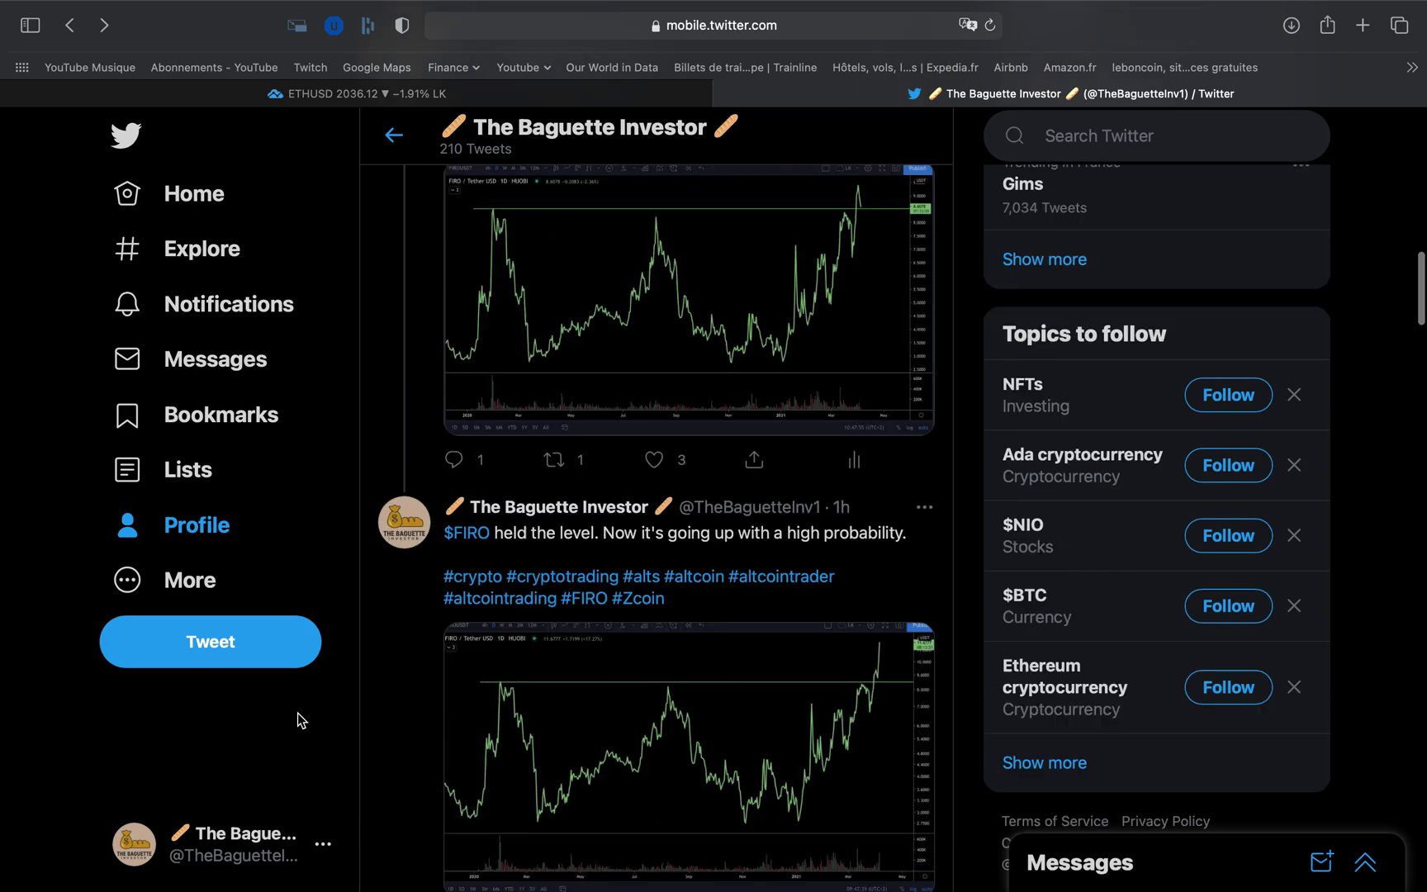